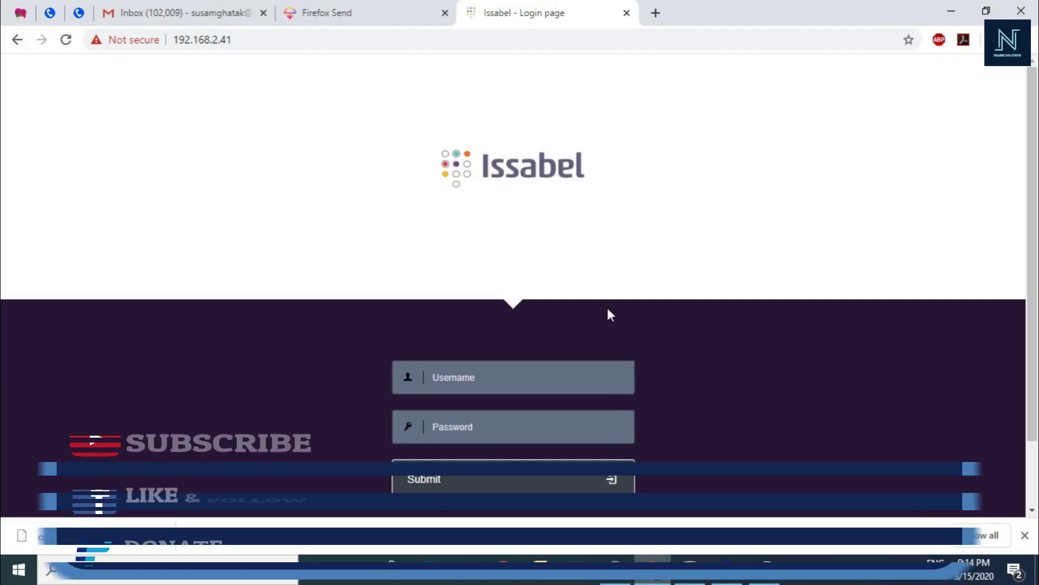
- Dismiss the Chrome download bar and log in to Issabel as admin with the account password
click(1024, 536)
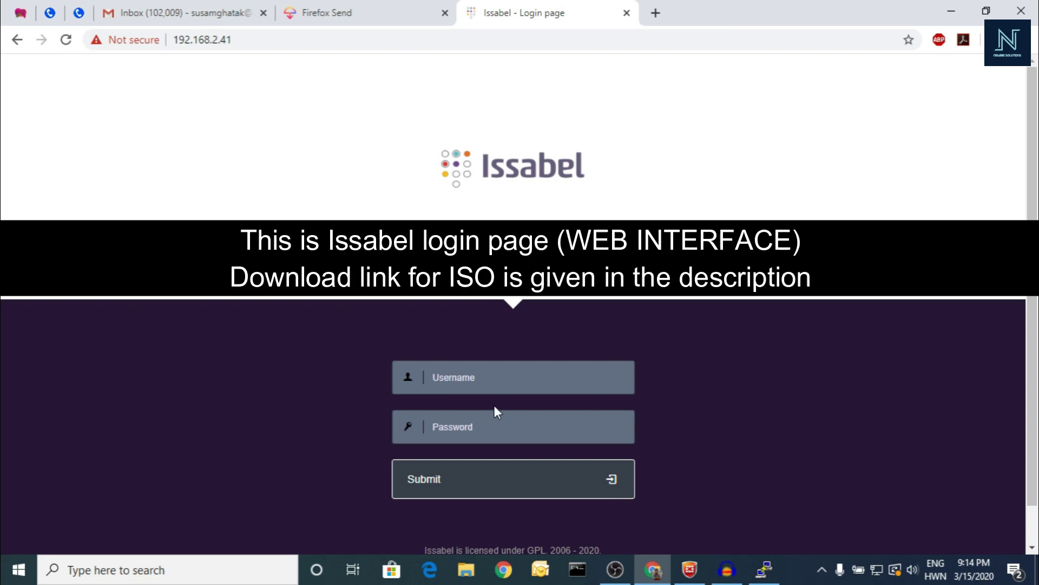
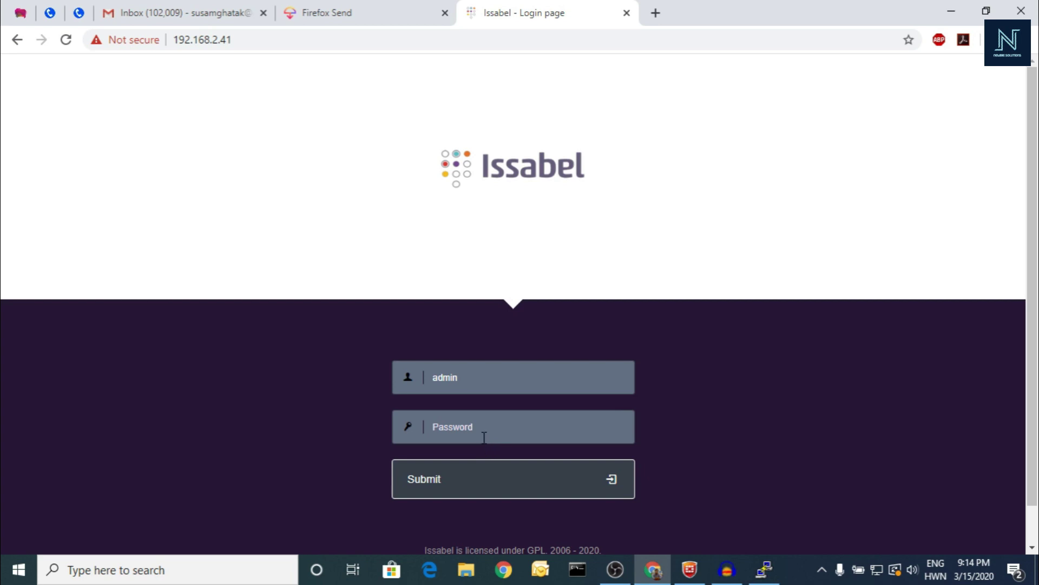
key(Return)
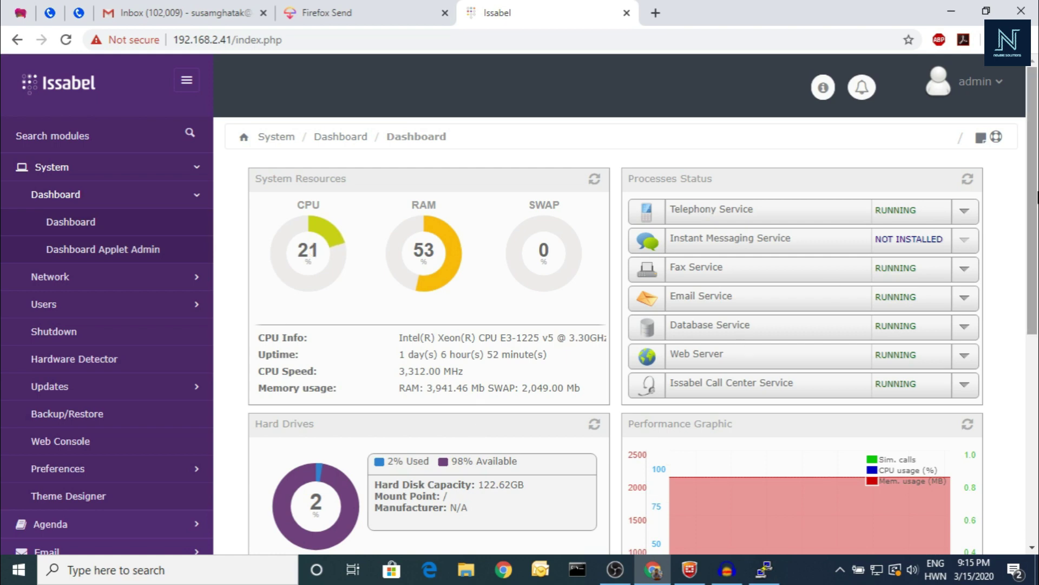
- Scroll through the Issabel dashboard's resources and services, then open a new browser tab
scroll(1037, 211, down, 1)
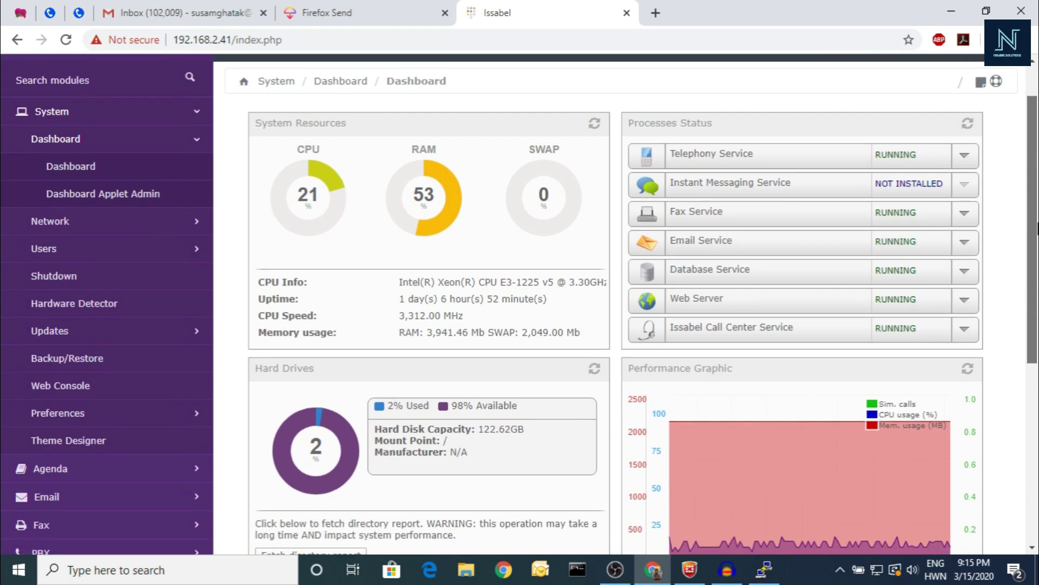
scroll(1038, 227, down, 2)
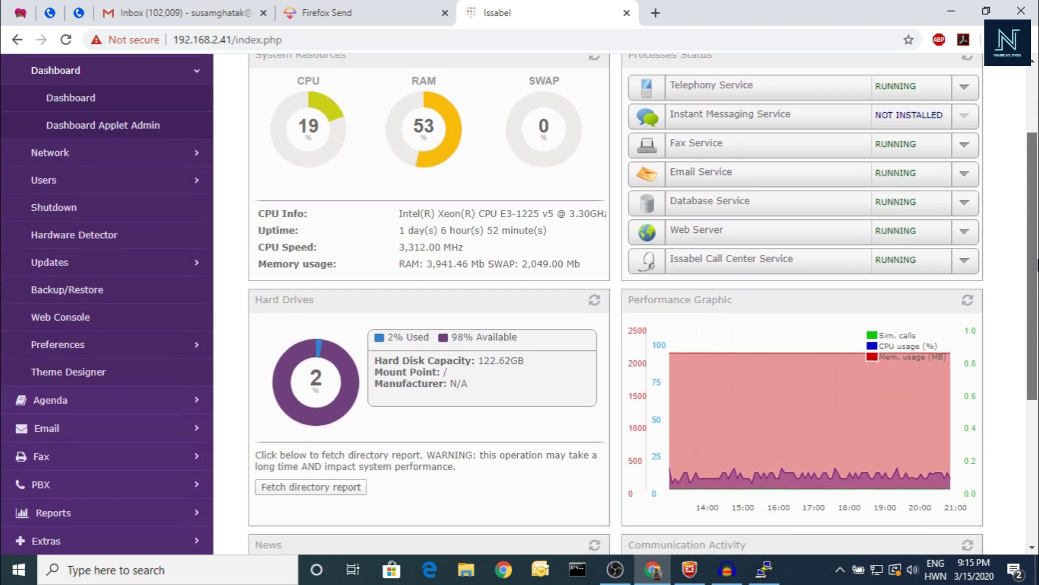
scroll(1038, 254, up, 1)
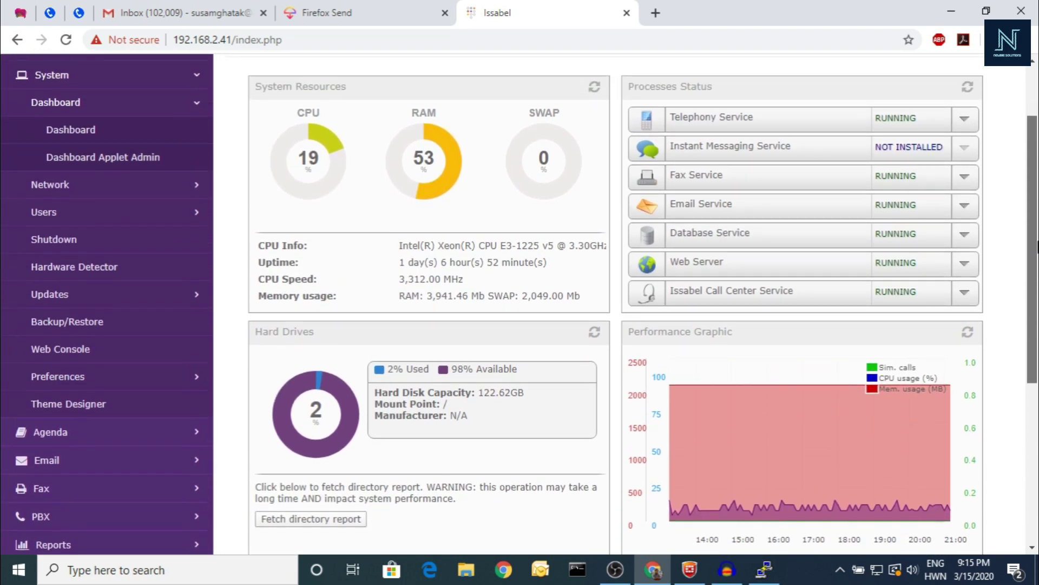
scroll(1037, 243, up, 1)
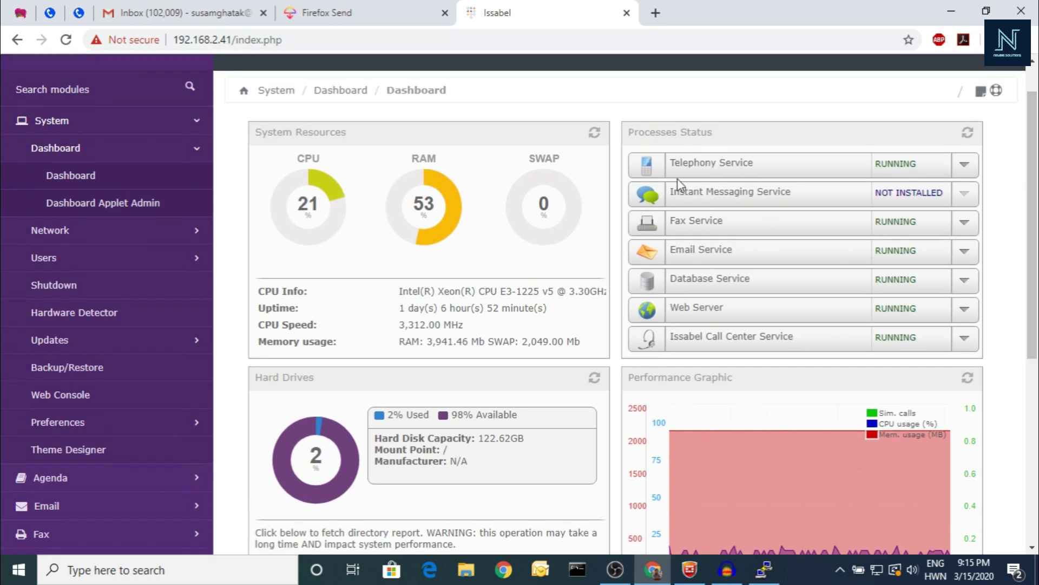
click(655, 10)
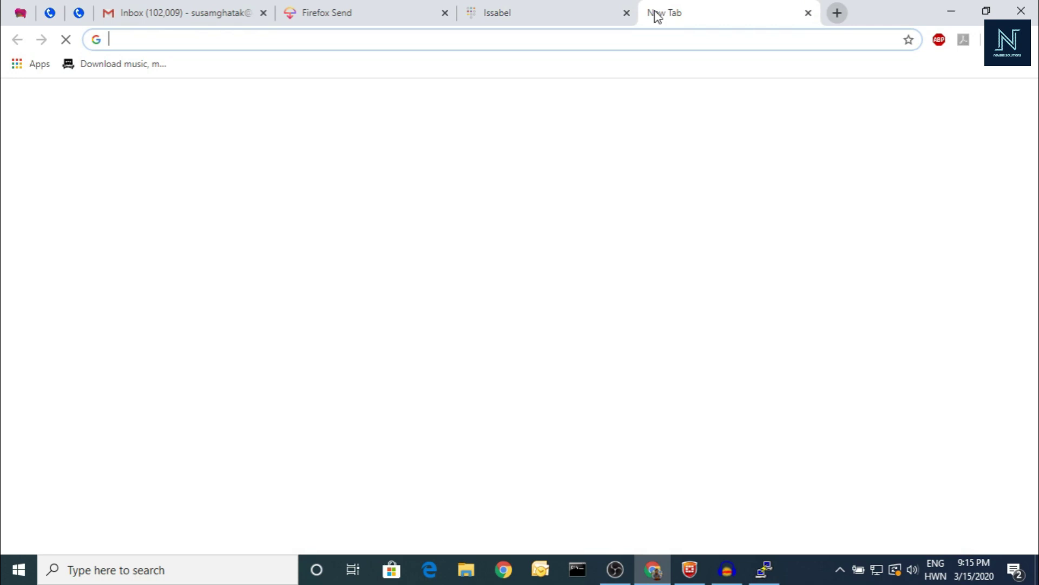
- Load 192.168.2.91 in the new tab and proceed past the certificate warning
text(192.168.2.)
key(BackSpace)
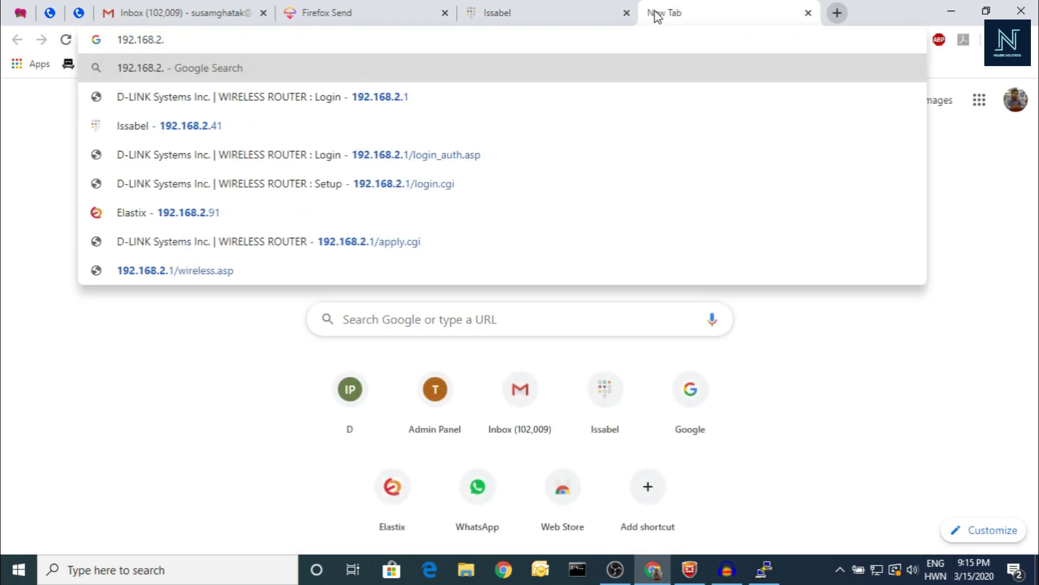
text(91)
key(Return)
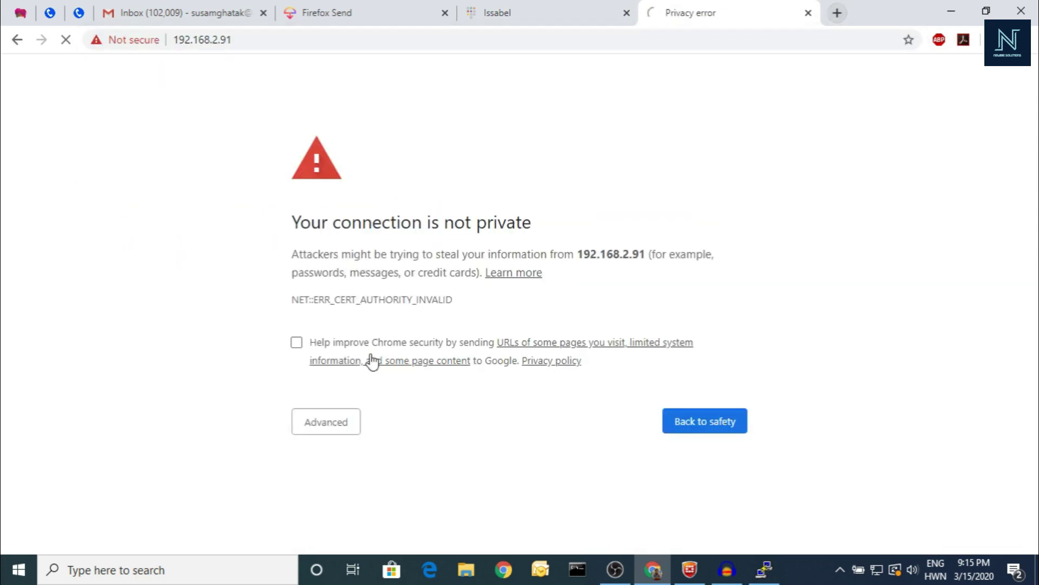
click(324, 428)
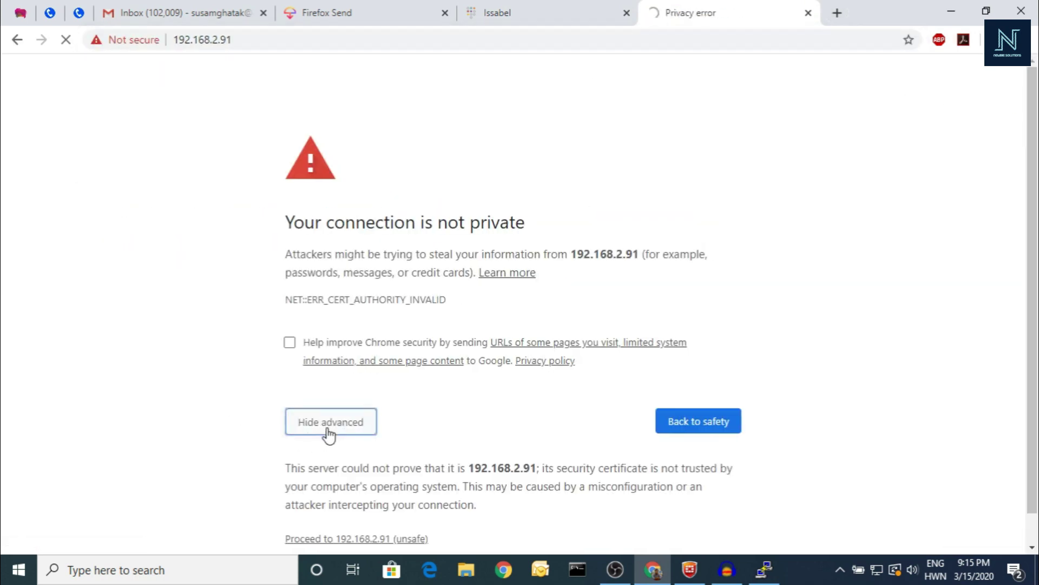
click(359, 539)
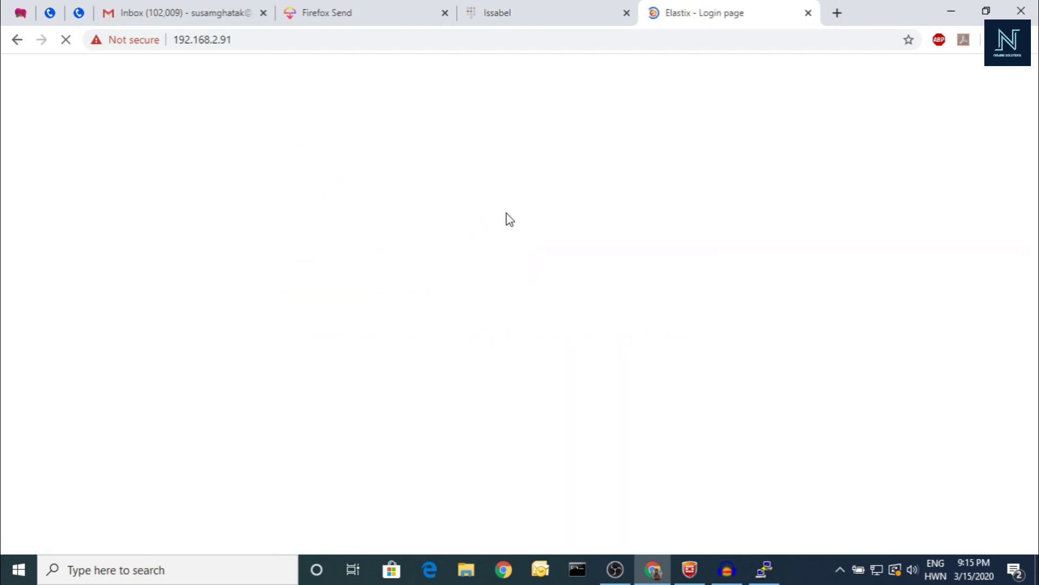
- Sign in to Elastix as admin with the account password
text(admin)
key(Tab)
text(•••••••••)
key(Return)
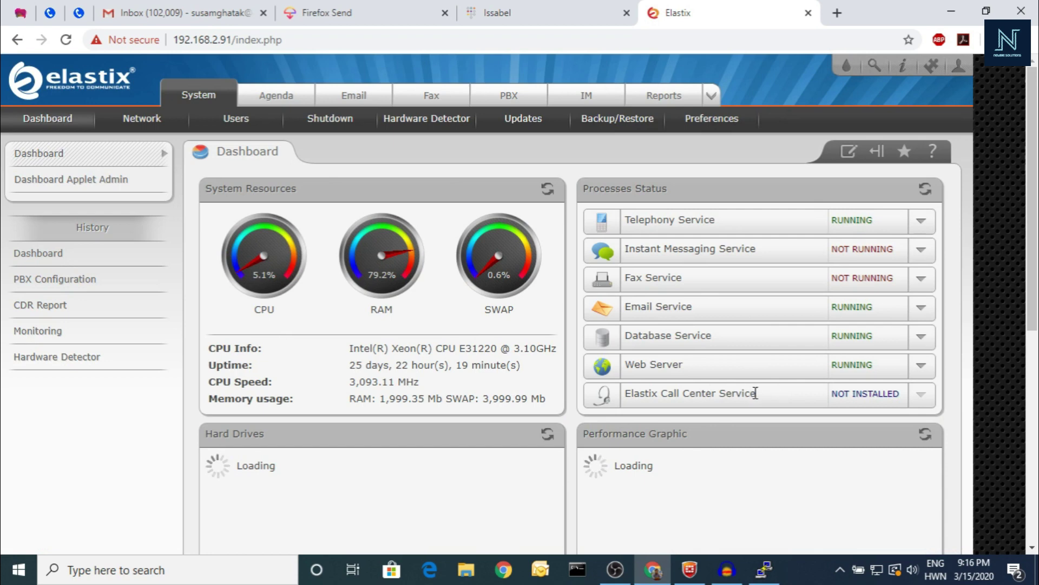
mouse_move(758, 394)
mouse_down()
mouse_move(719, 392)
mouse_move(762, 395)
mouse_up()
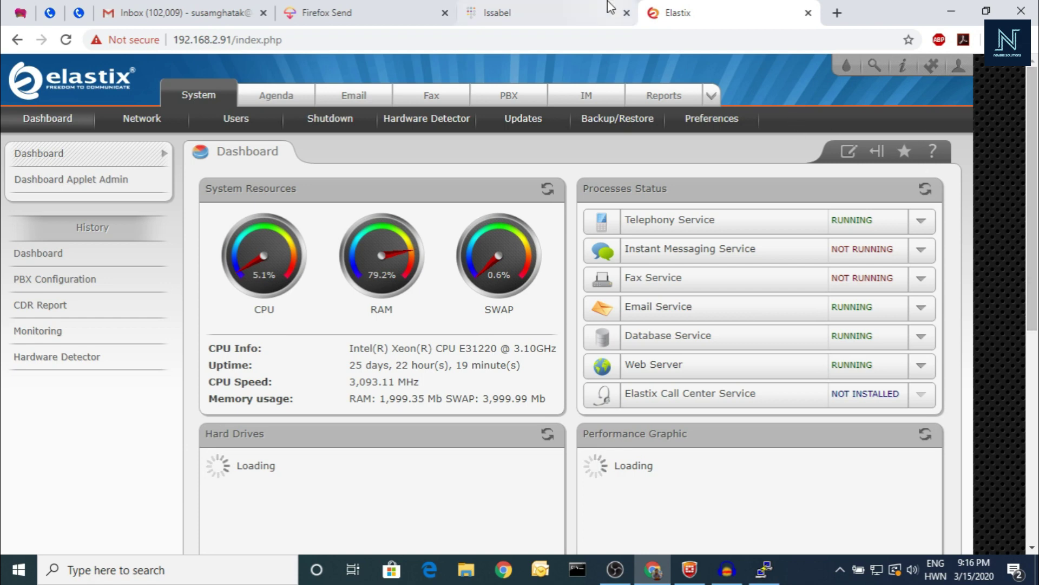
- Compare the Issabel and Elastix dashboards by switching between their tabs
click(585, 11)
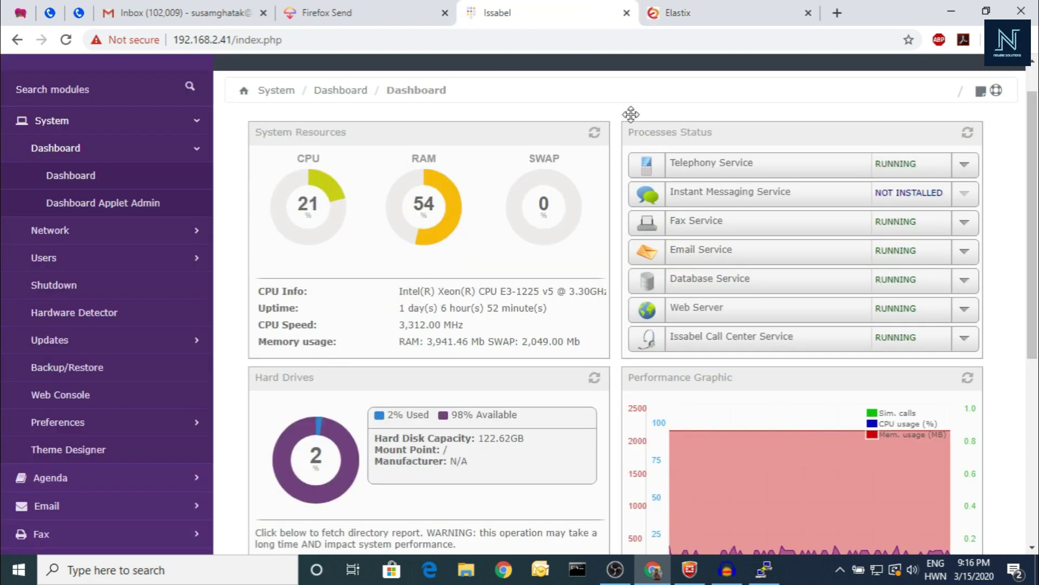
click(707, 10)
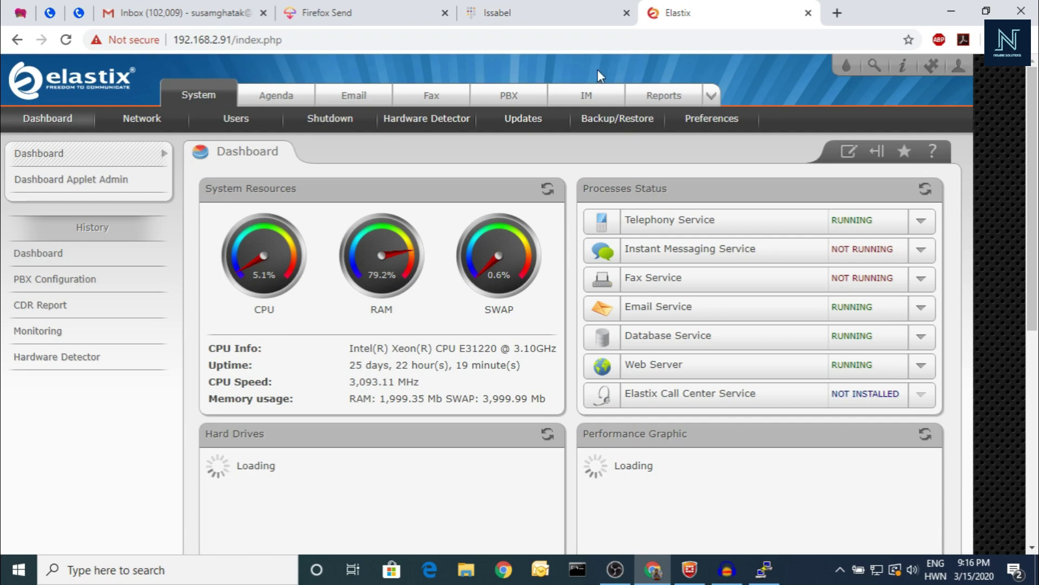
click(574, 12)
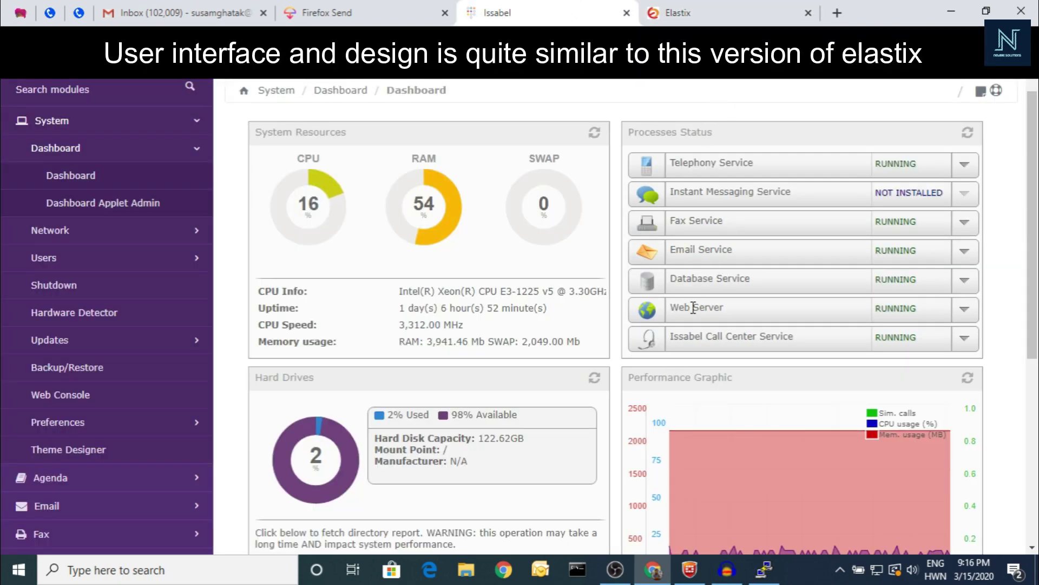
click(763, 7)
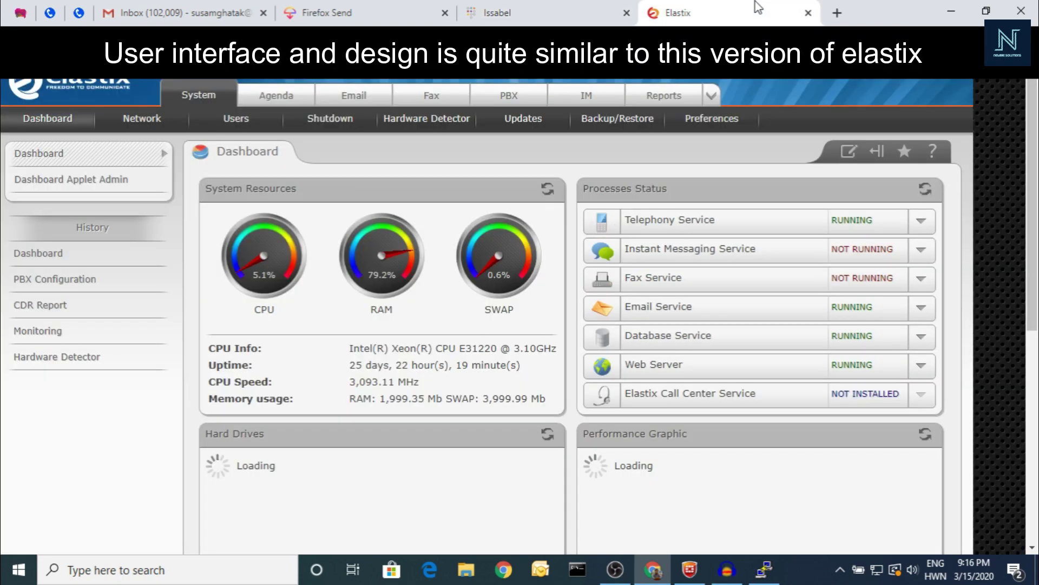
drag(1032, 230, 1030, 410)
- Back on the Issabel dashboard, review it and expand the PBX sidebar section
key(ctrl+shift+Tab)
scroll(1031, 368, down, 5)
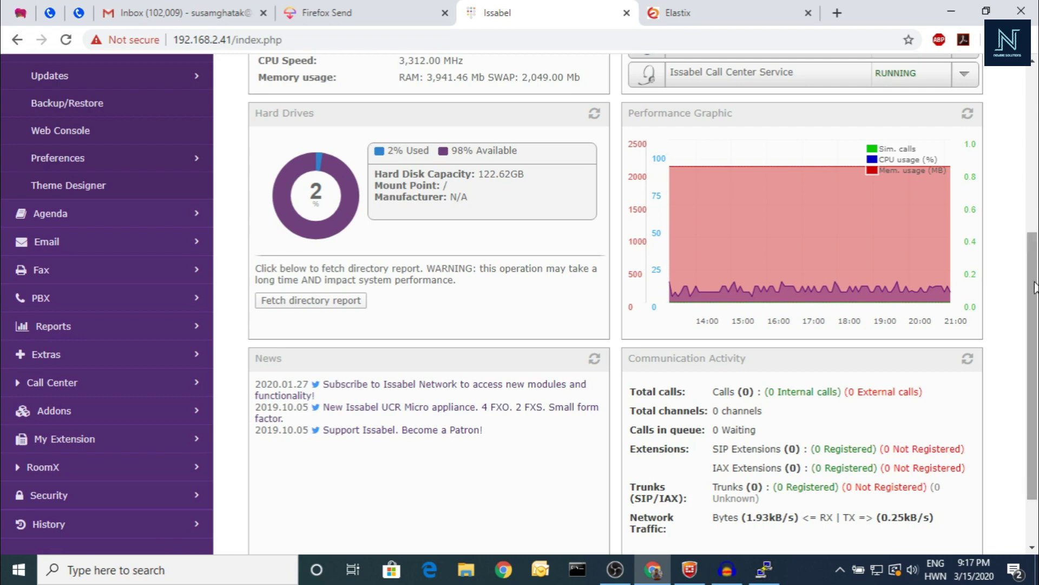
scroll(1035, 287, down, 2)
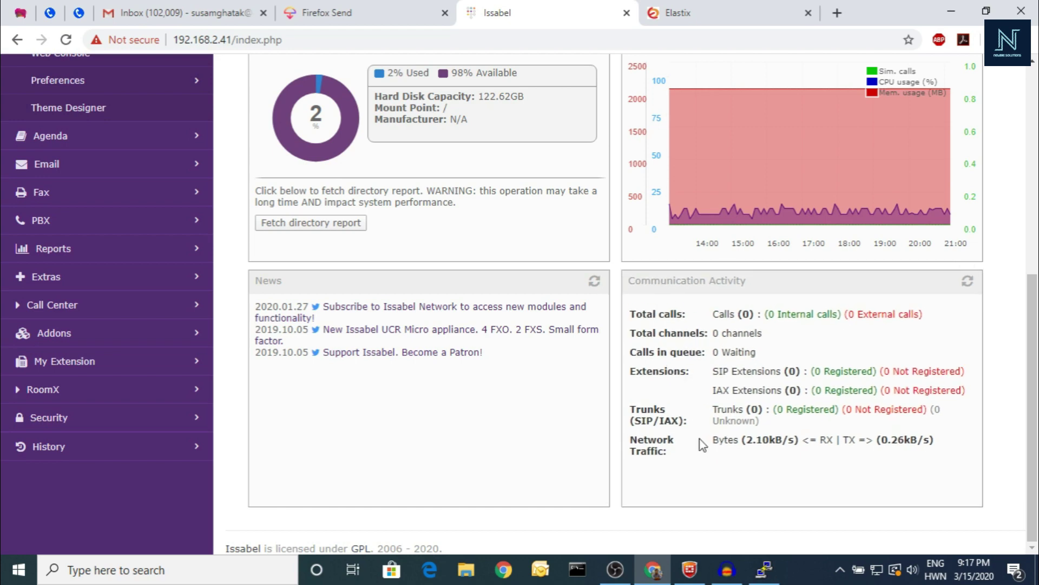
scroll(1036, 412, up, 1)
drag(1038, 398, 1037, 355)
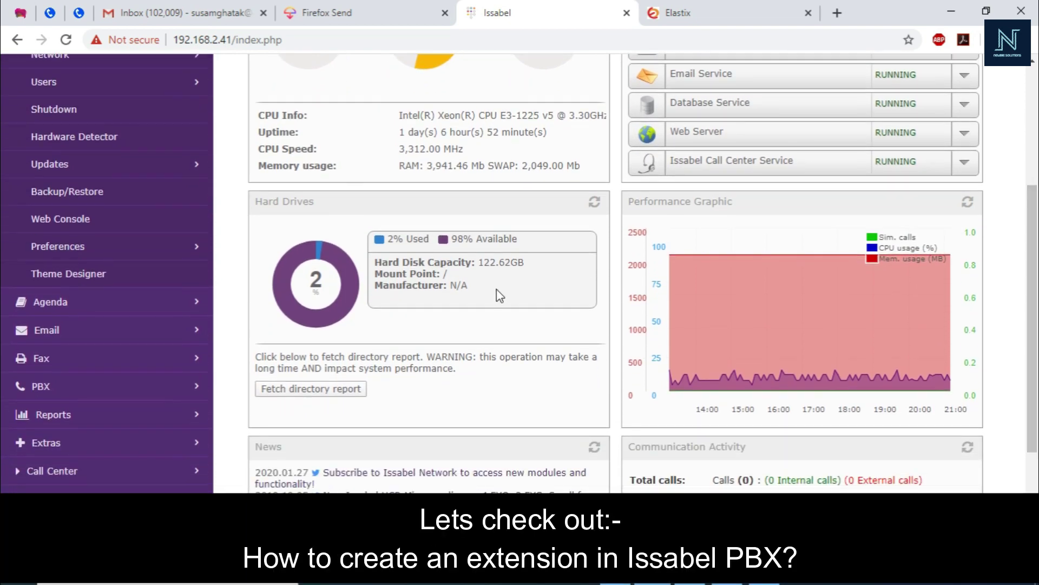
click(90, 386)
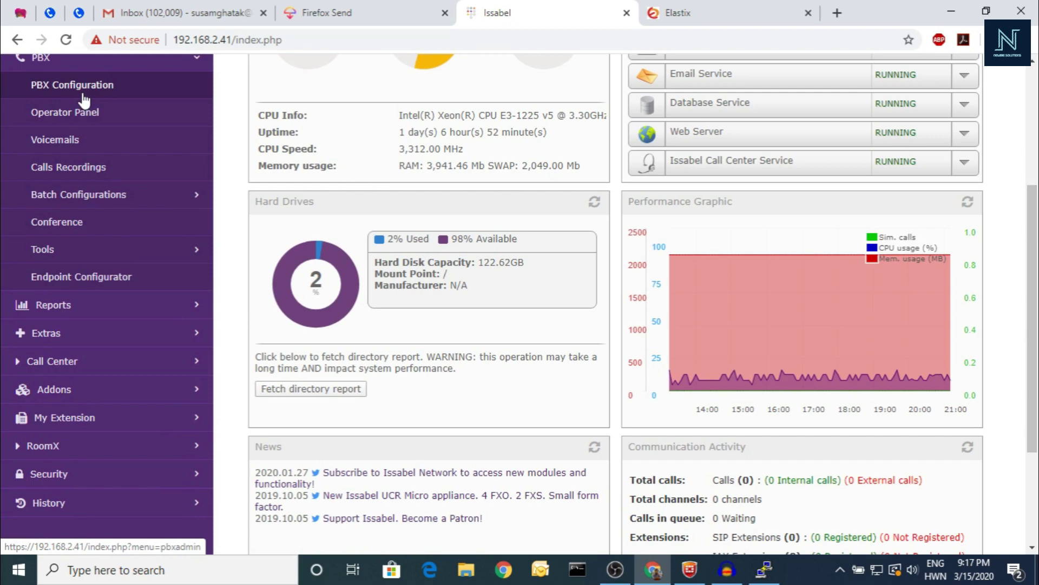
- Open PBX Configuration in Issabel and Elastix, and submit Generic SIP Device in Issabel
click(83, 100)
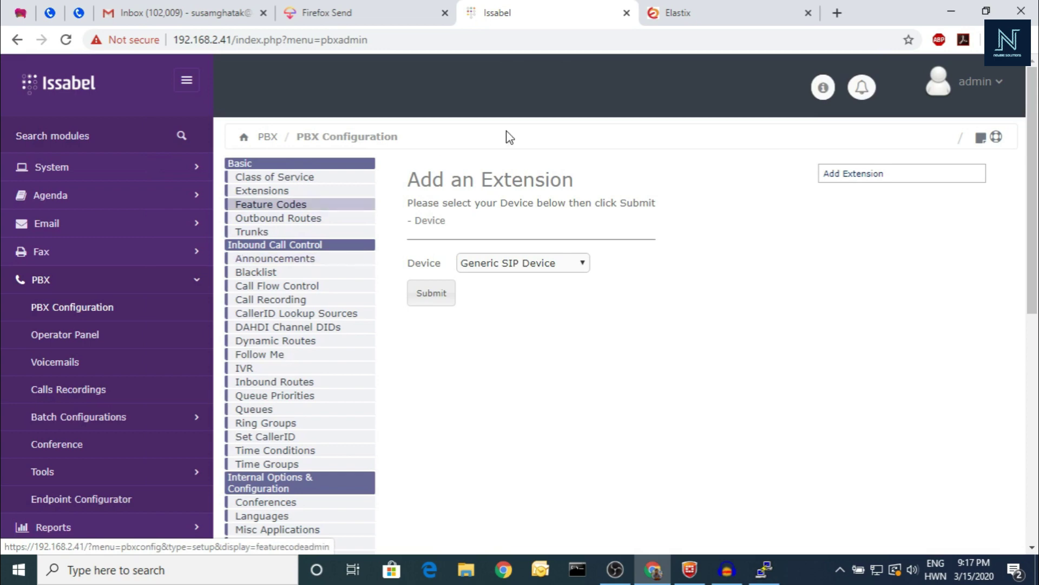
click(702, 3)
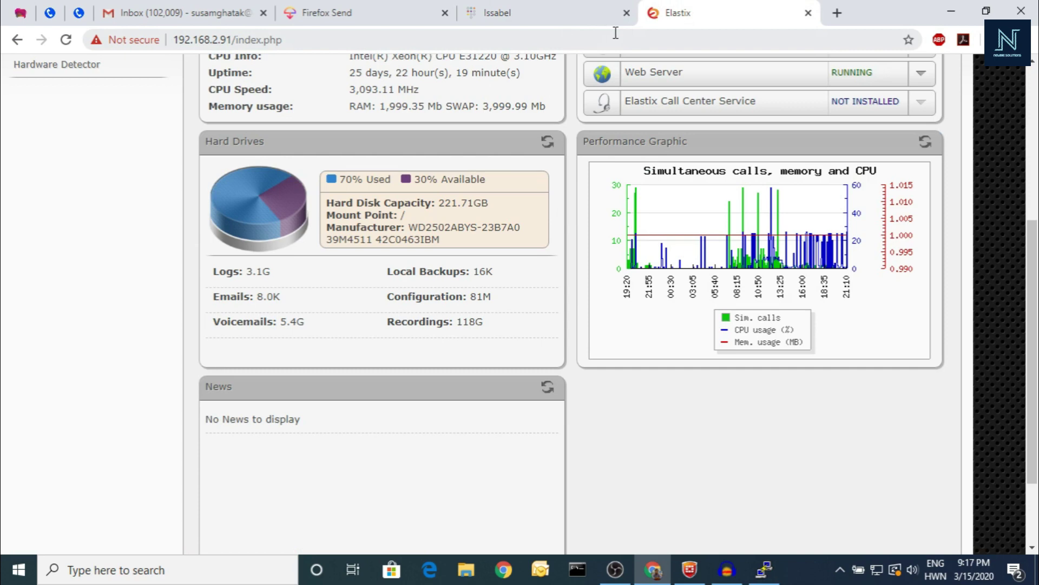
scroll(1033, 352, up, 5)
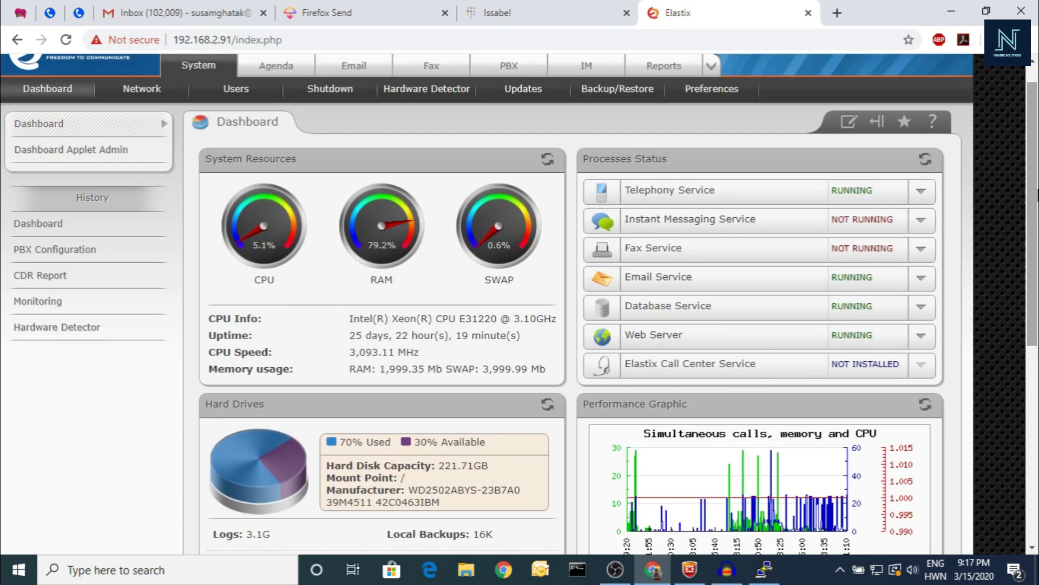
click(511, 68)
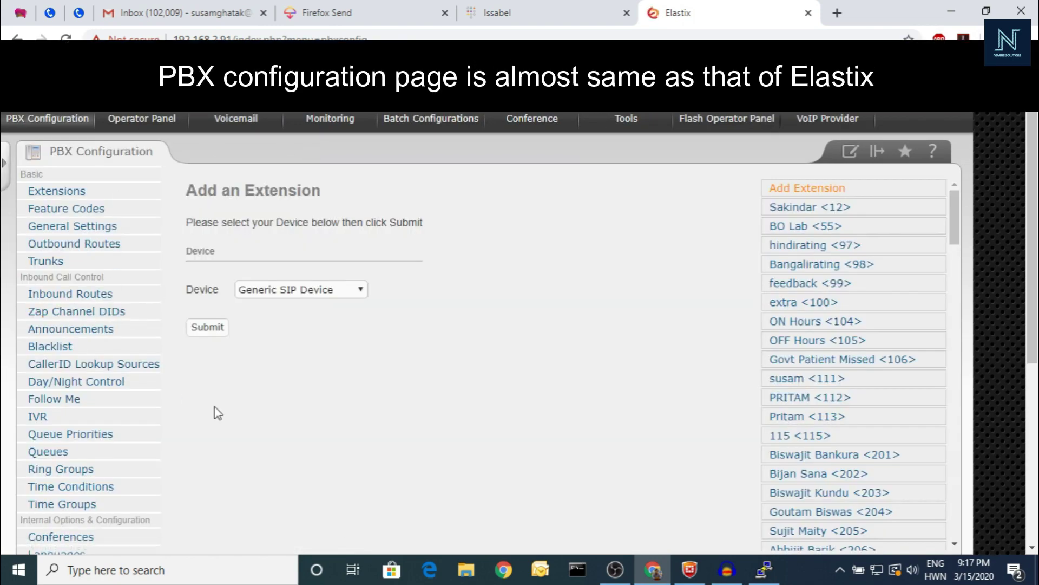
click(492, 11)
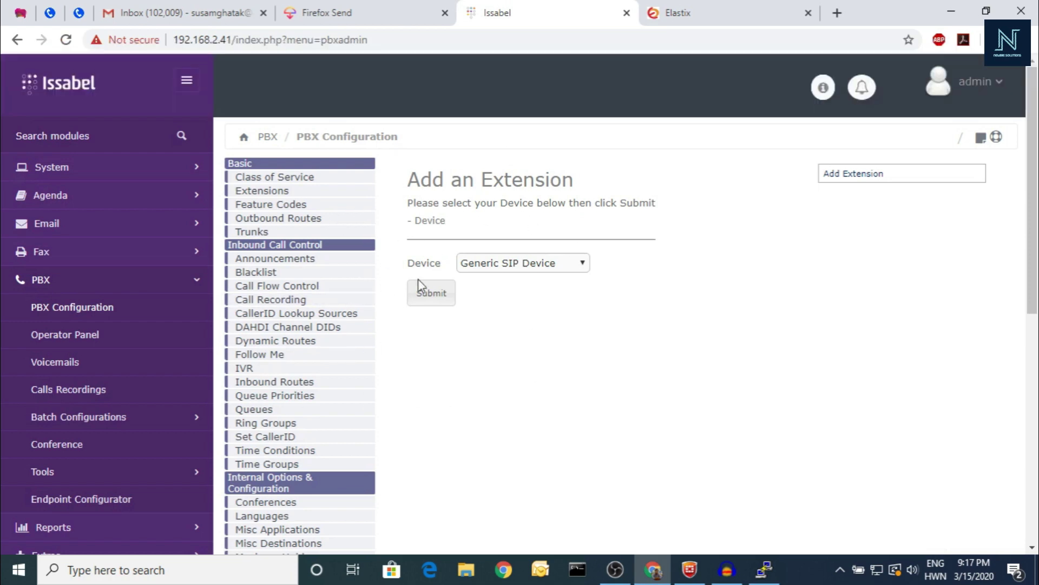
click(441, 298)
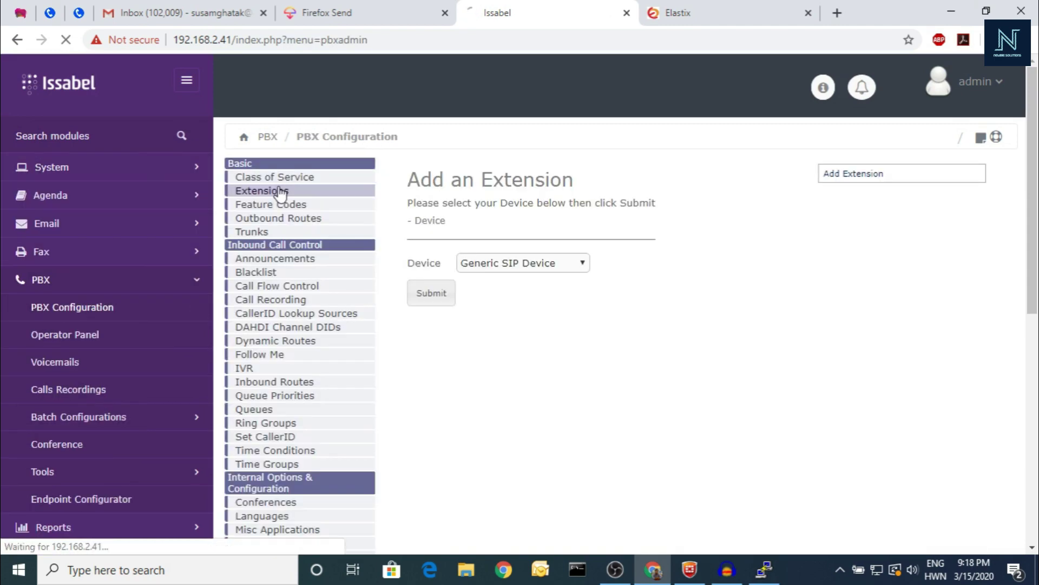
- Open the new SIP extension form and enter User Extension 1001
click(427, 281)
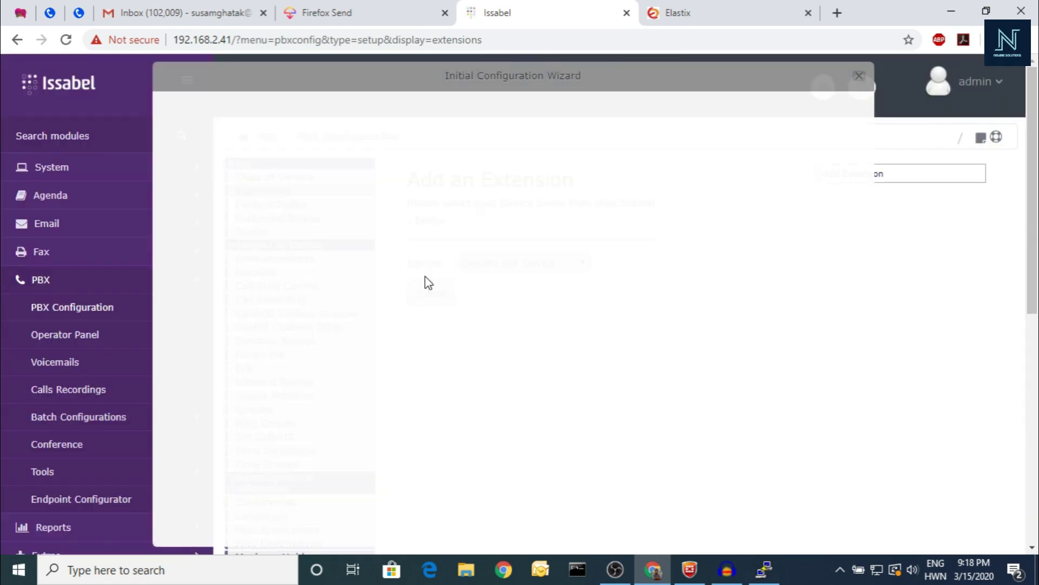
click(431, 300)
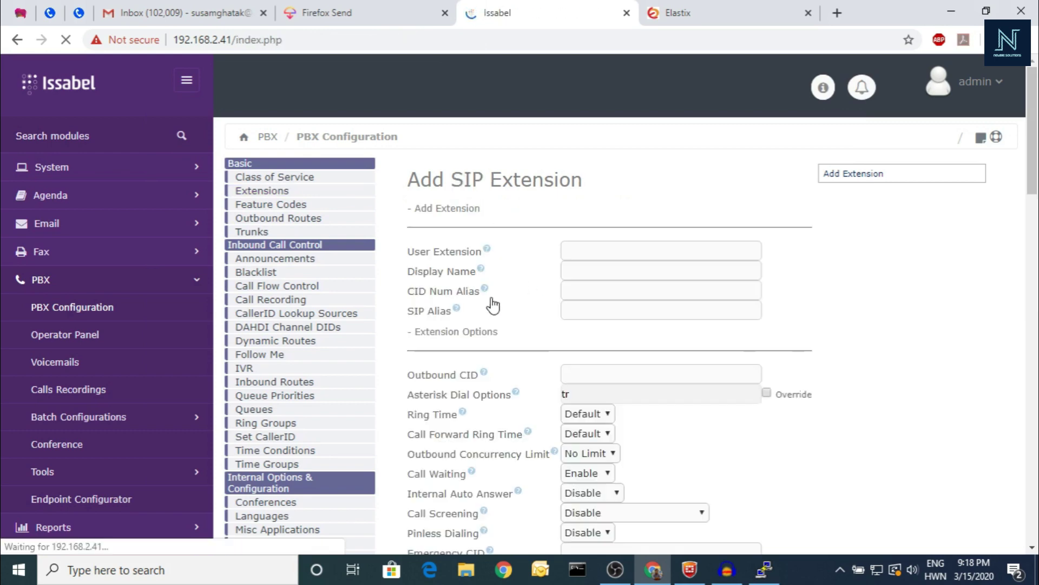
click(586, 253)
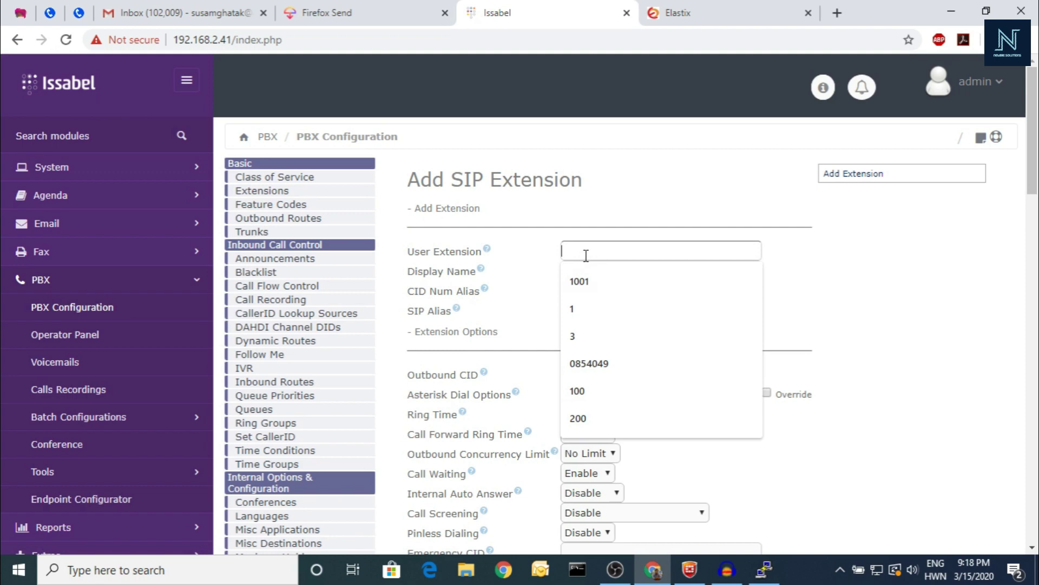
click(583, 277)
- Set Display Name to newbie and SIP Alias to 1001
click(585, 275)
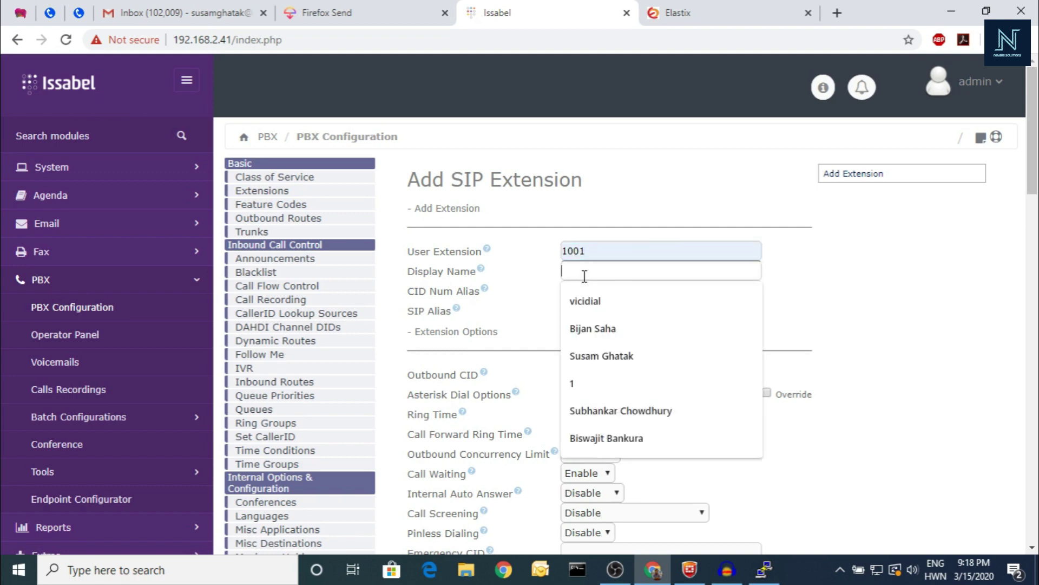
text(newb)
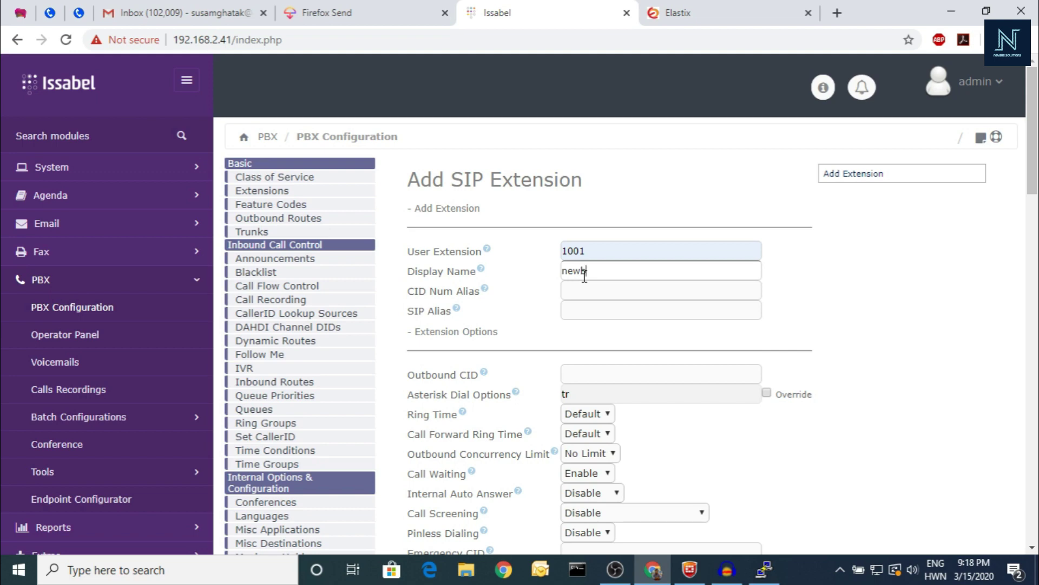
text(ie)
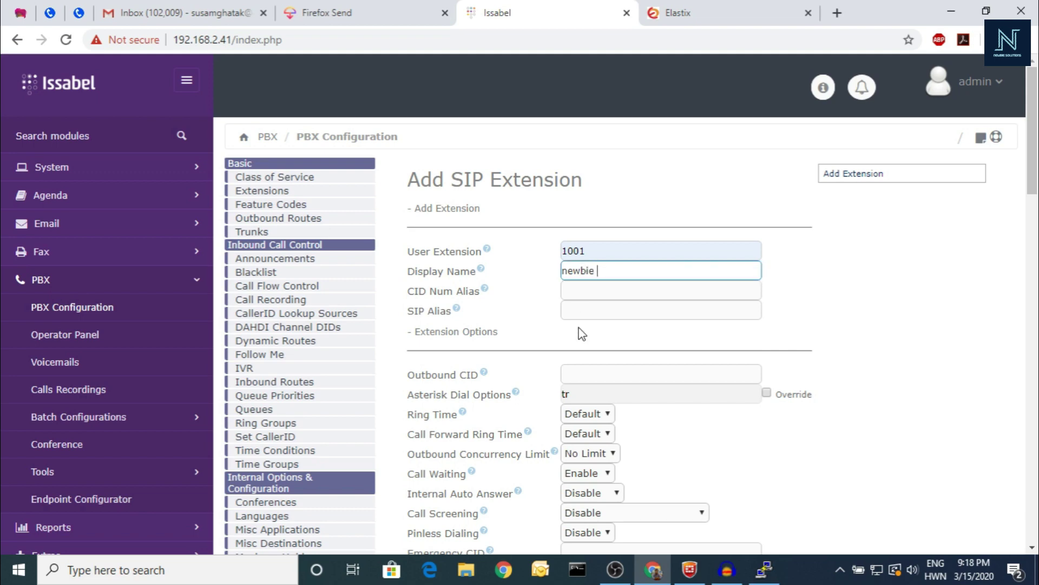
click(590, 317)
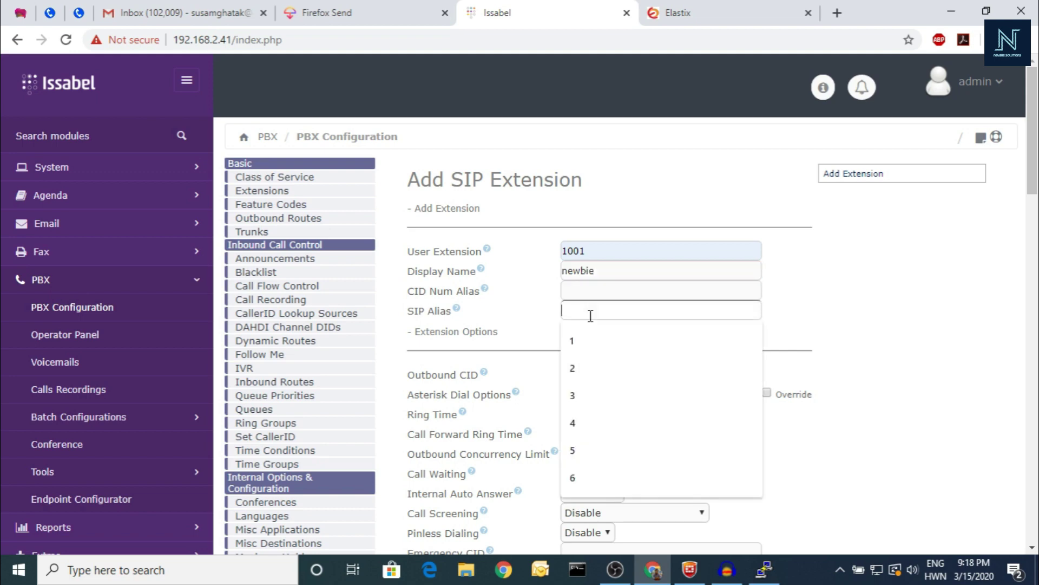
text(1001)
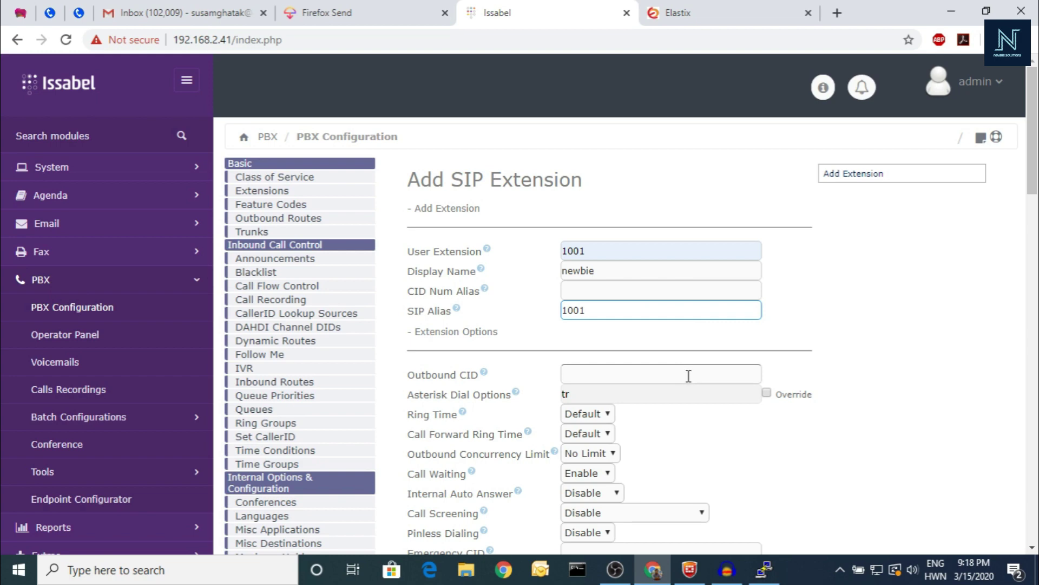
- Scroll through the extension form and select the whole secret value
drag(1036, 156, 1037, 218)
scroll(1036, 218, up, 1)
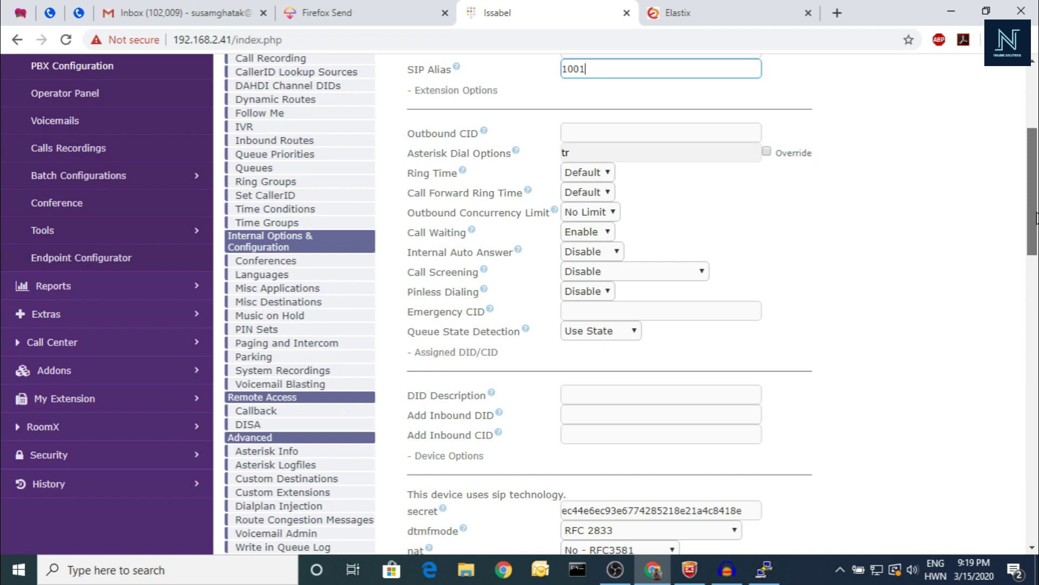
scroll(872, 233, down, 4)
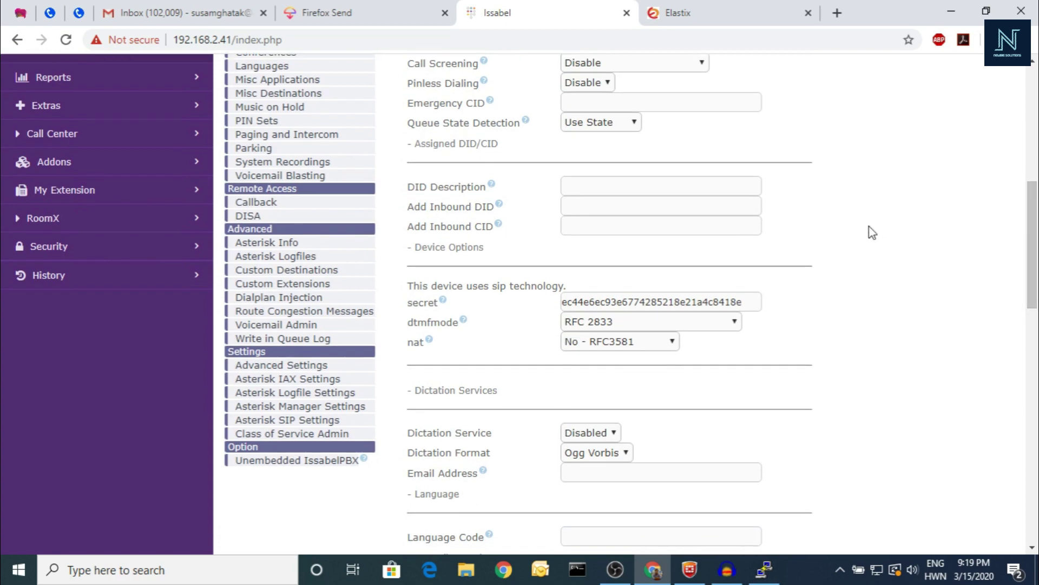
drag(754, 299, 547, 282)
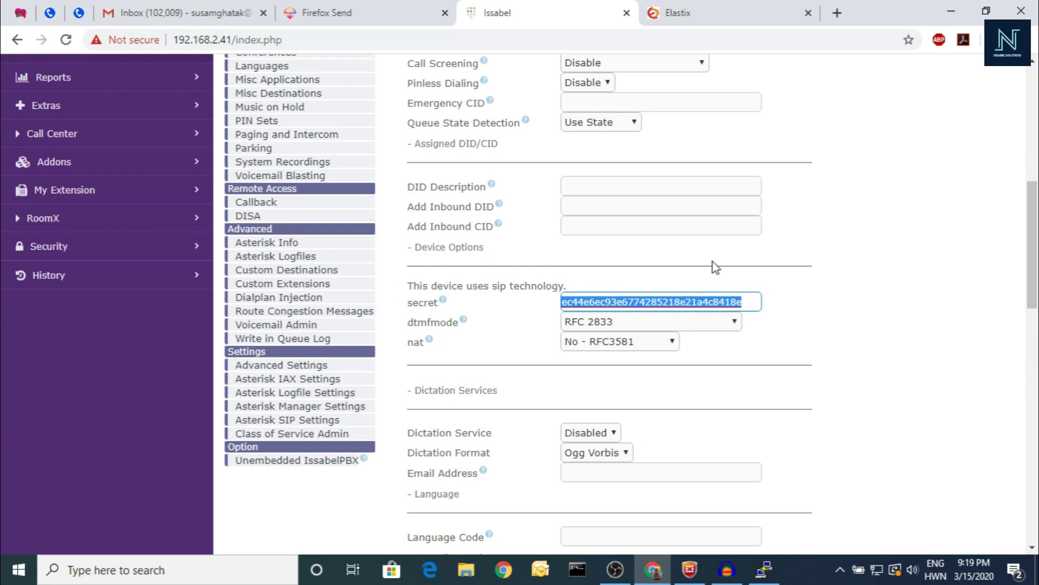
drag(1036, 257, 1033, 341)
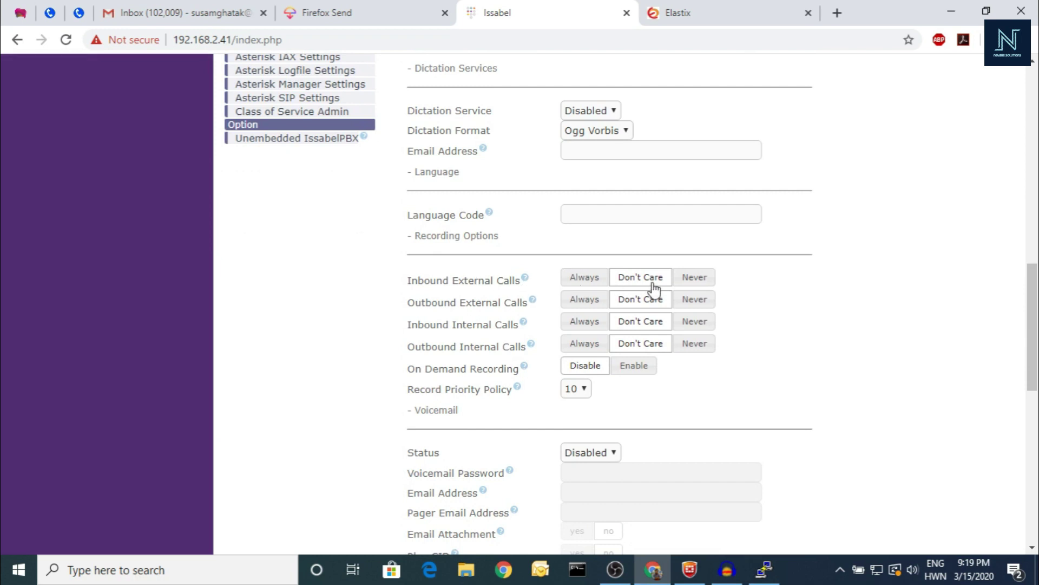
mouse_move(529, 282)
click(667, 11)
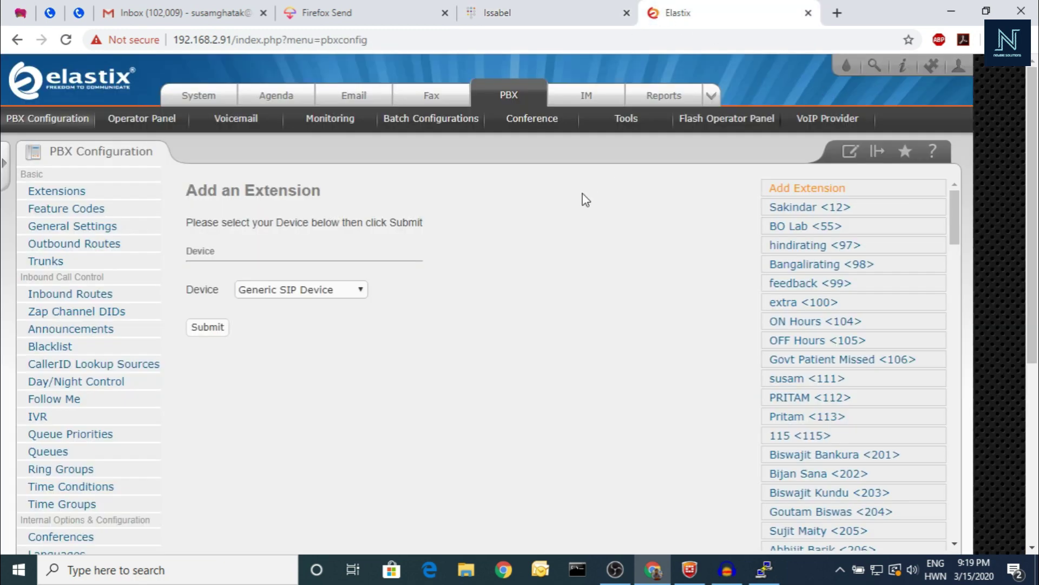
click(793, 213)
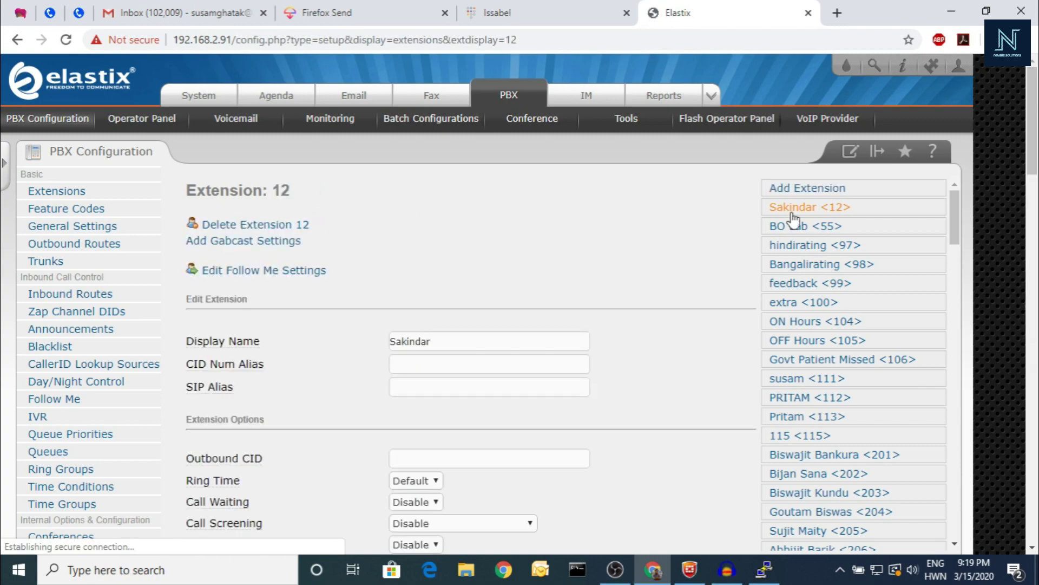
click(1035, 236)
drag(1036, 236, 1036, 421)
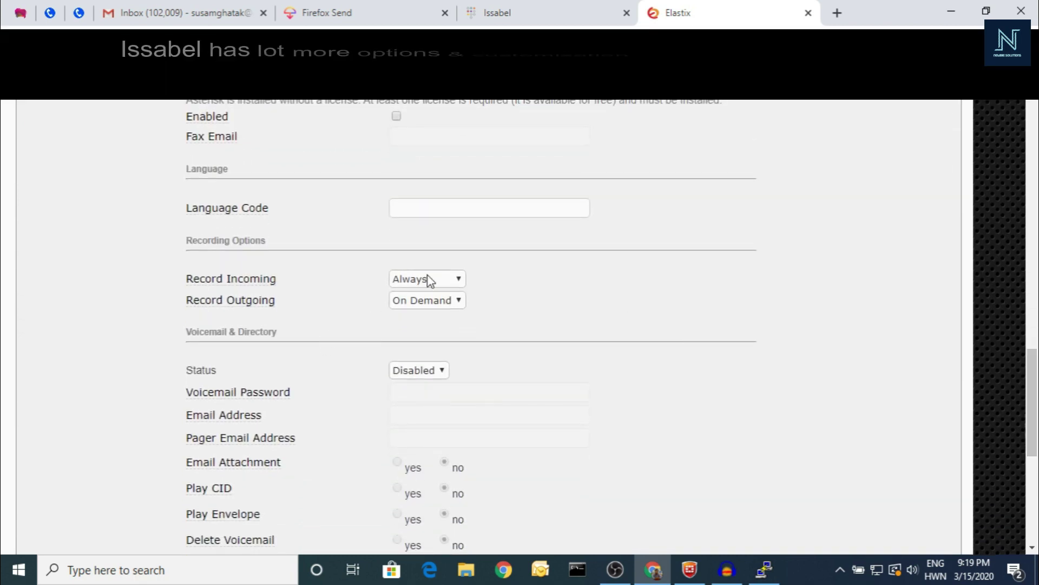
click(440, 304)
click(433, 327)
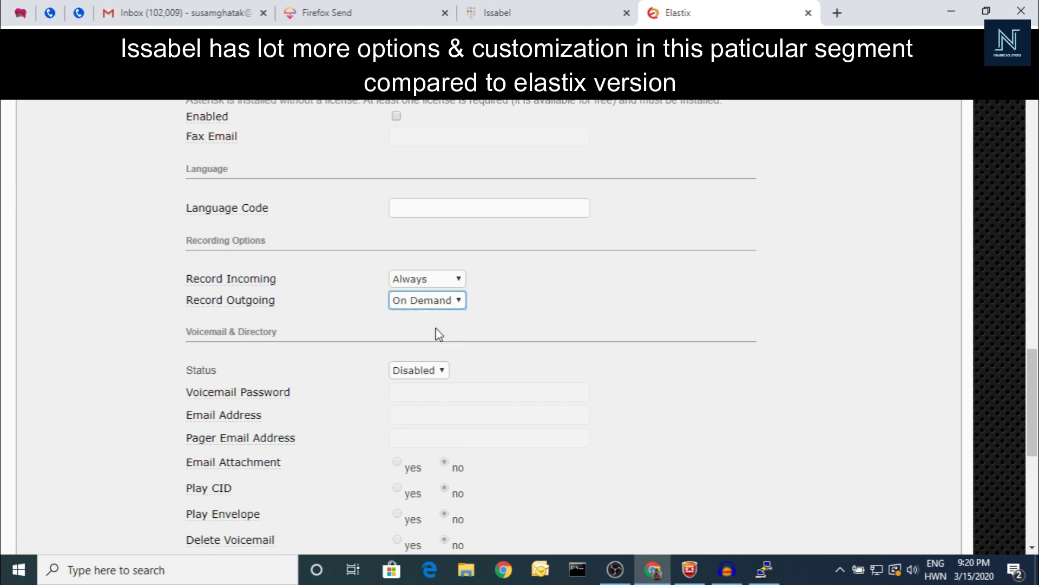
click(548, 9)
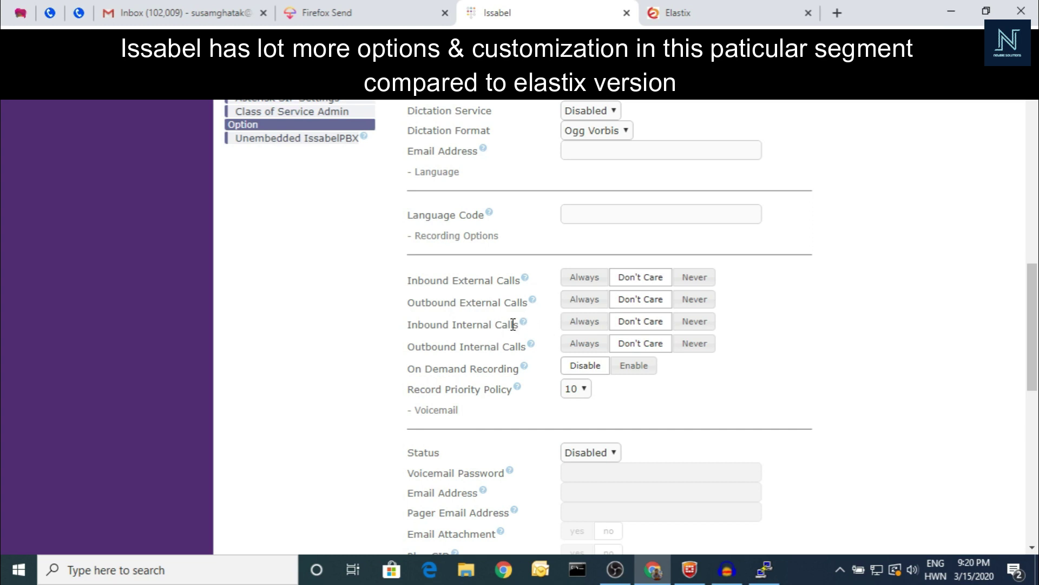
drag(515, 325, 460, 321)
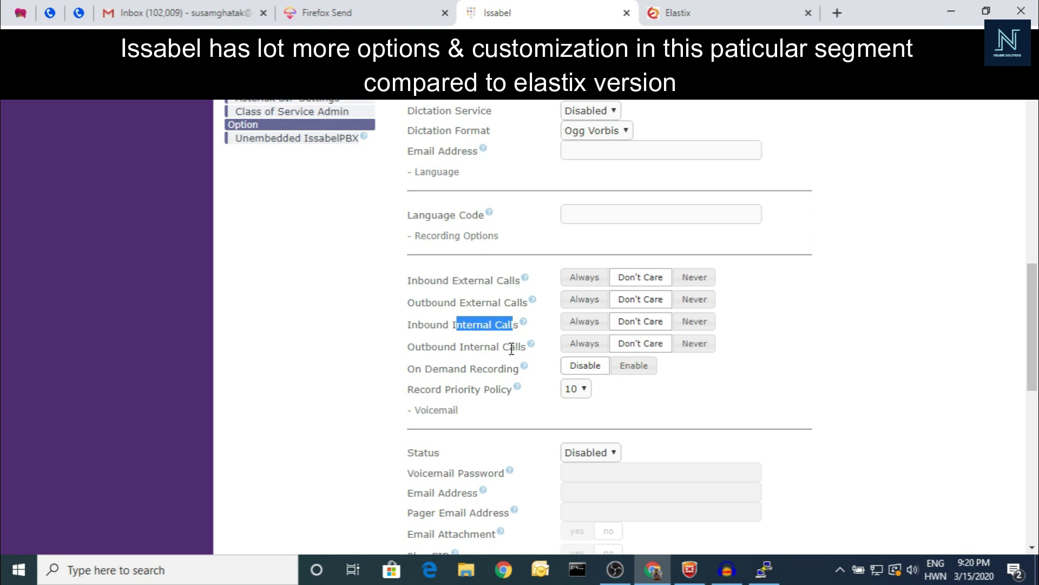
drag(517, 348, 466, 348)
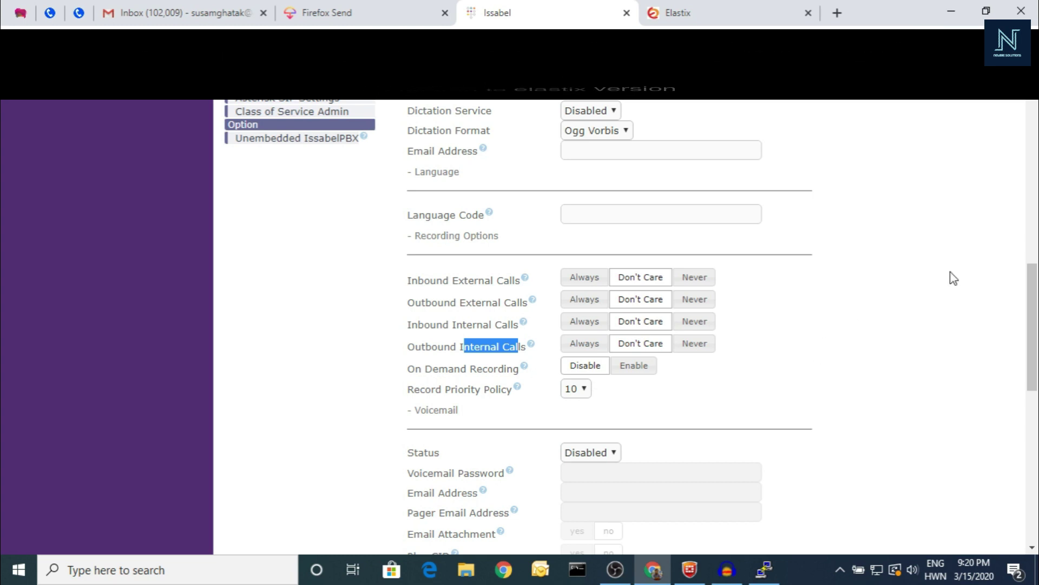
drag(1031, 286, 1031, 372)
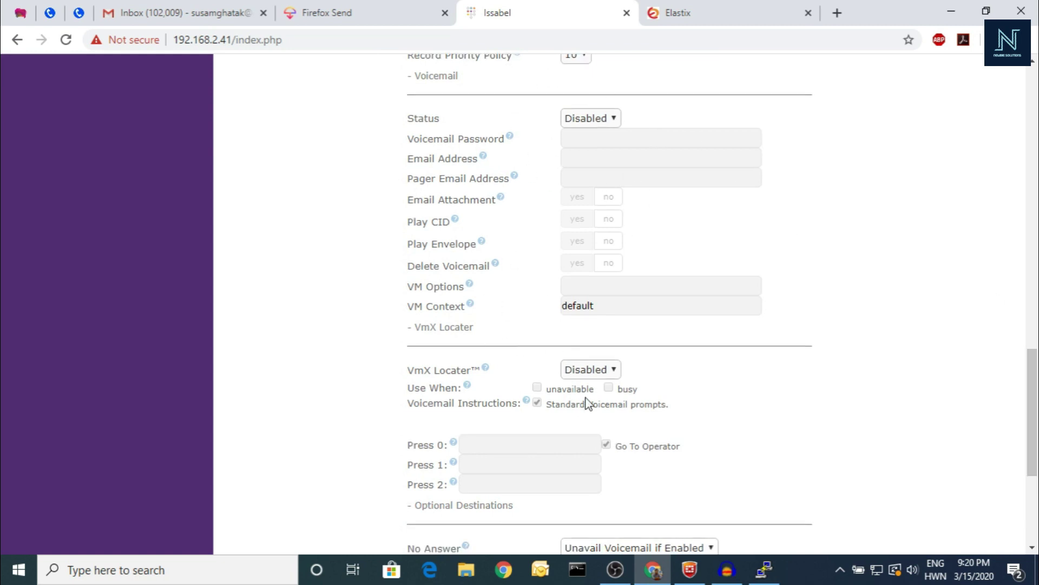
drag(1031, 429, 1036, 157)
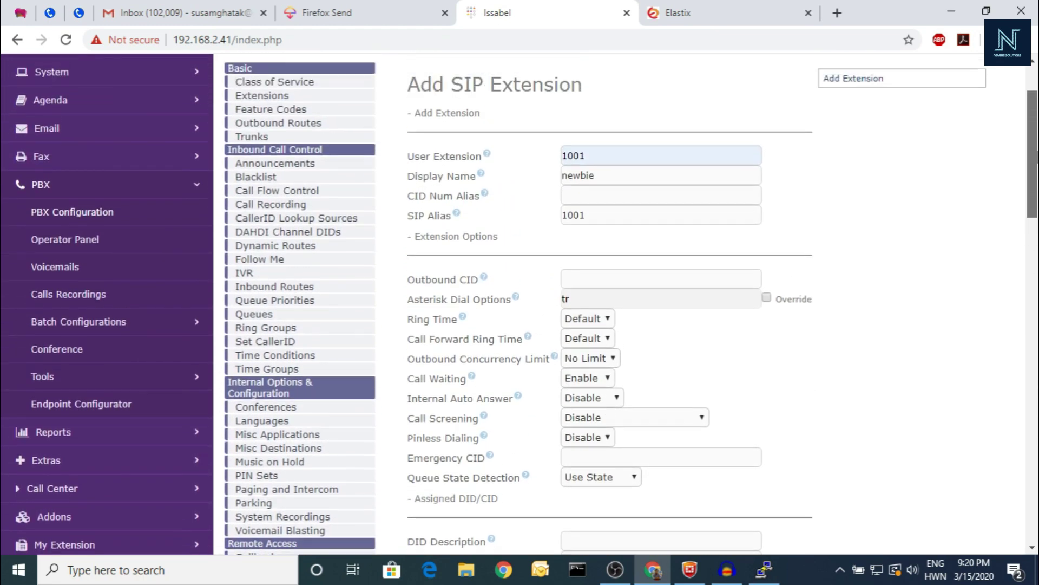
- Open the IVR page and start a new IVR, focusing its name field
click(268, 282)
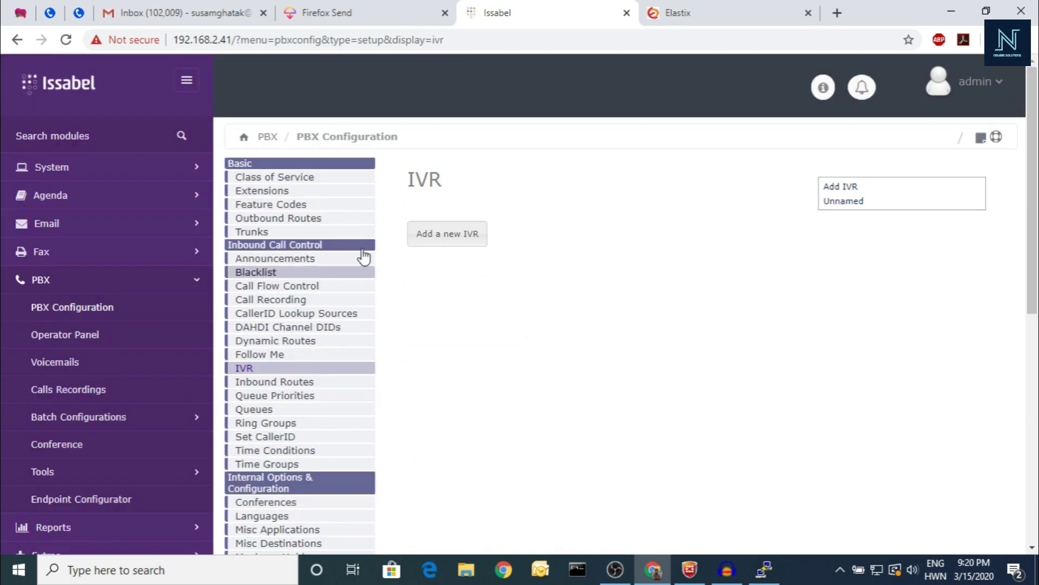
click(441, 241)
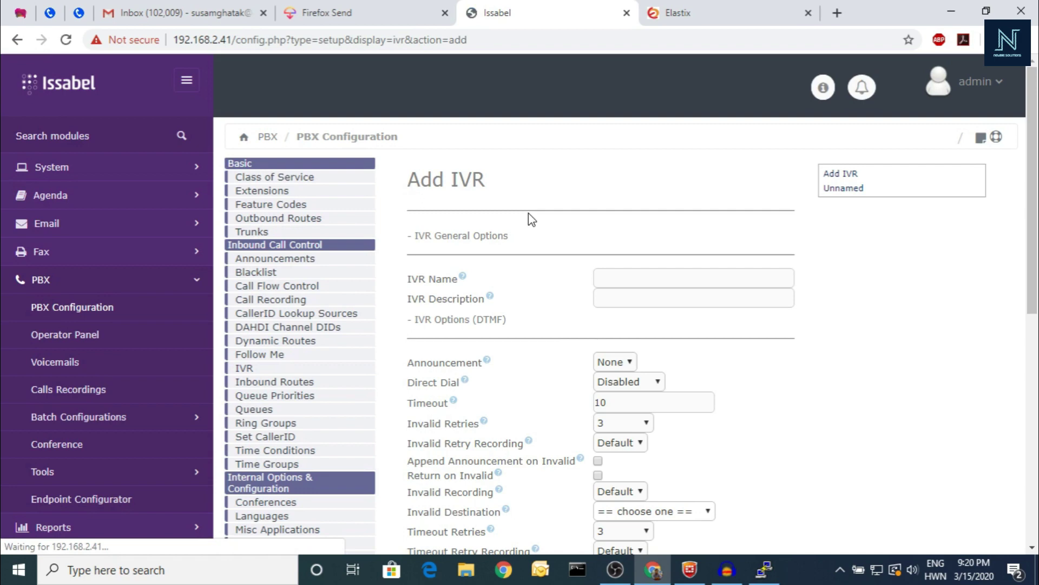
click(605, 287)
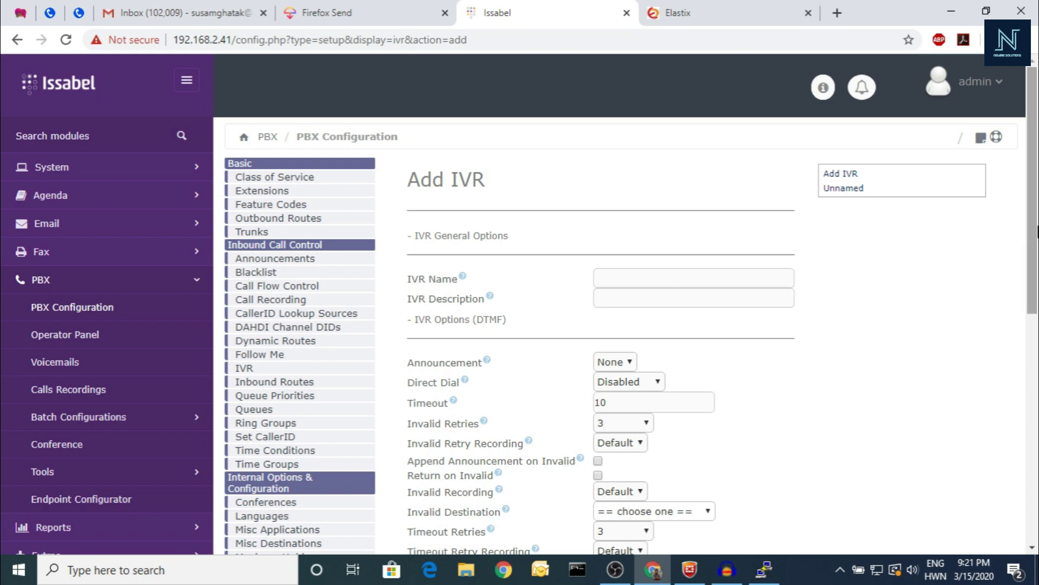
drag(1034, 241, 1037, 321)
- Leave the IVR Announcement at None and go to System Recordings
click(628, 205)
click(628, 205)
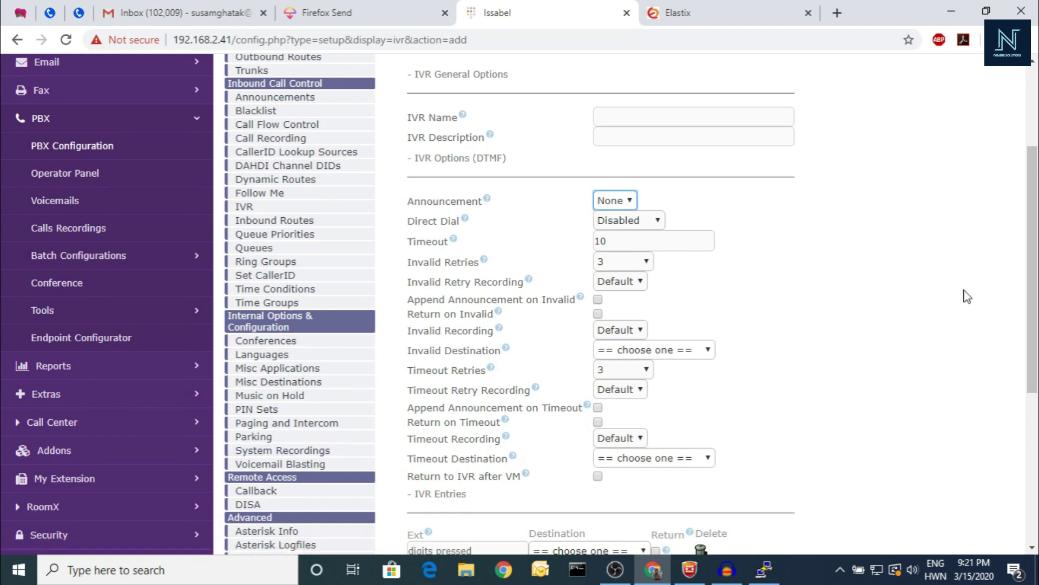
drag(1034, 280, 1038, 420)
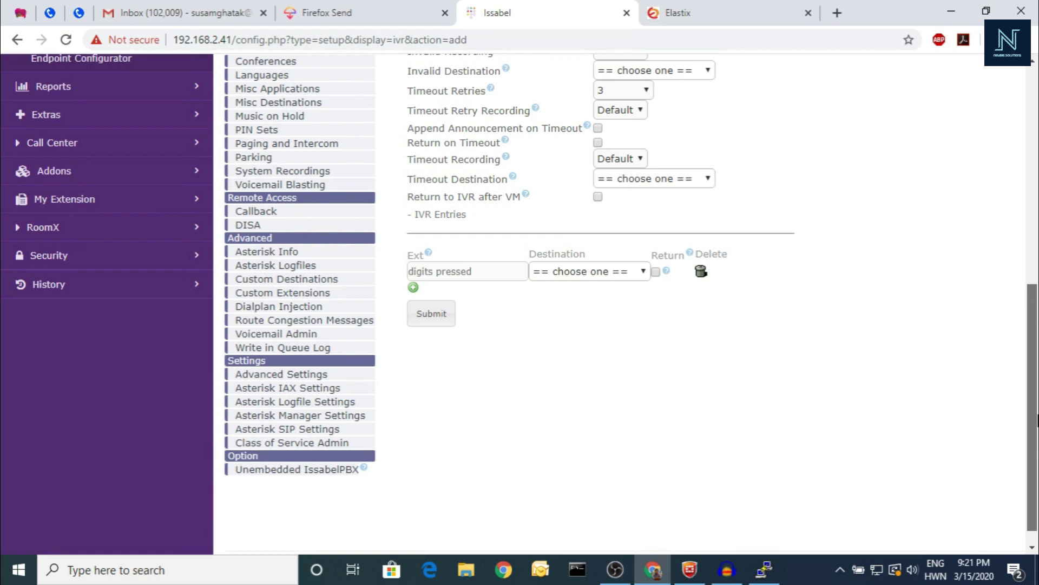
scroll(1038, 419, up, 1)
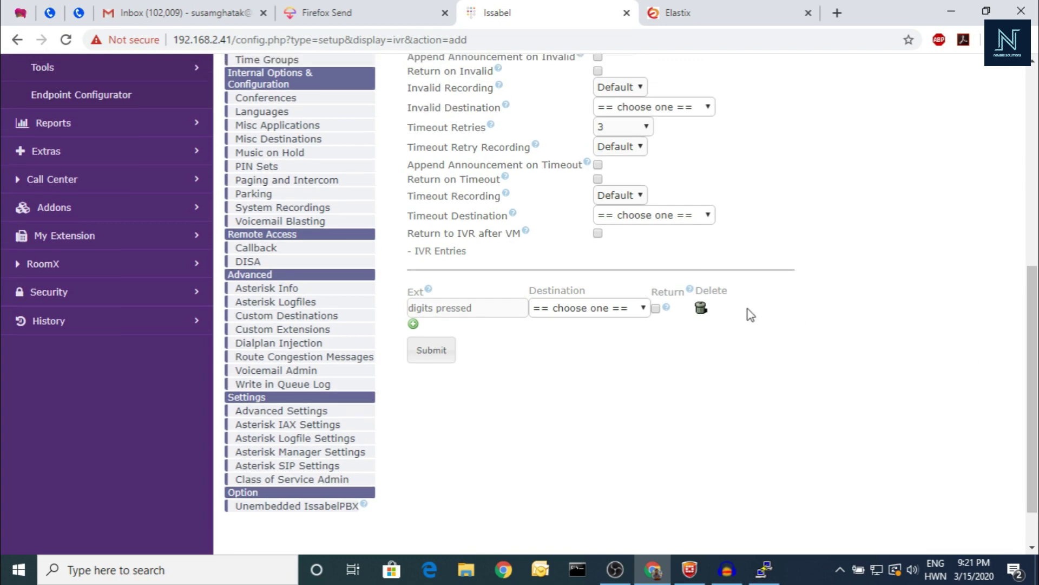
click(320, 212)
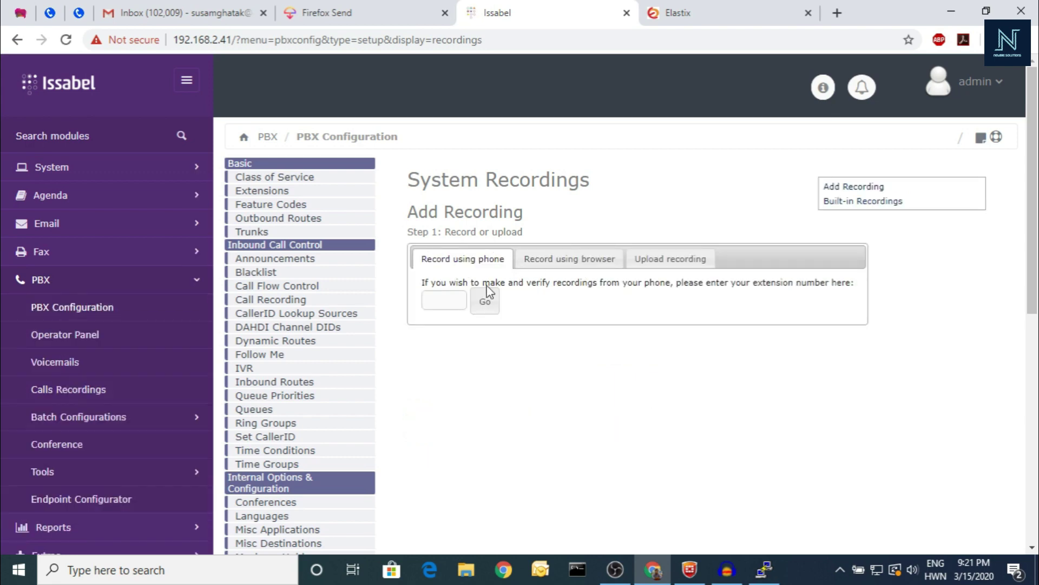
- View the Upload recording option and its supported audio formats note, then return to IVR
click(678, 270)
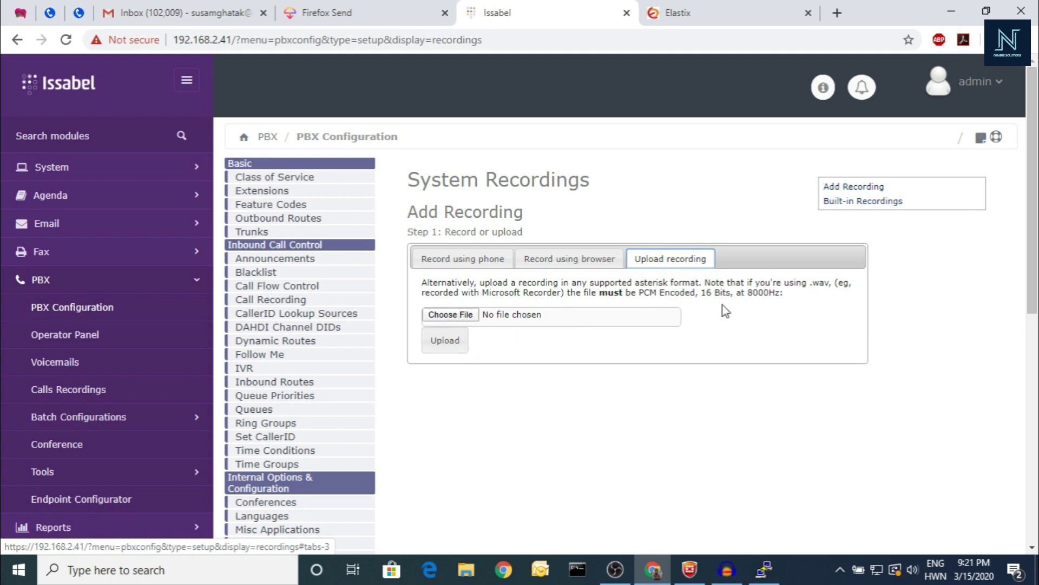
drag(785, 298, 505, 280)
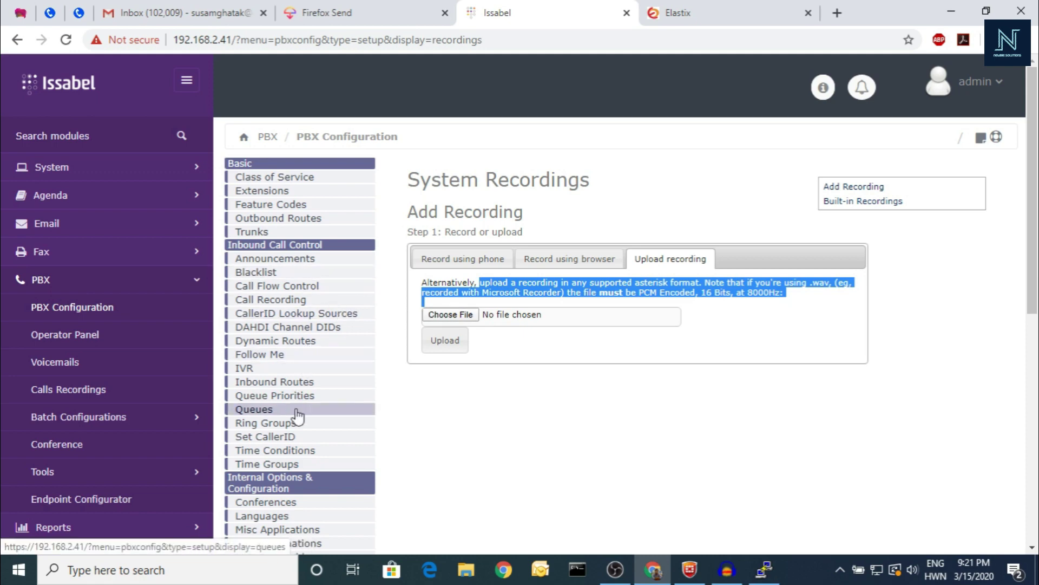
click(287, 368)
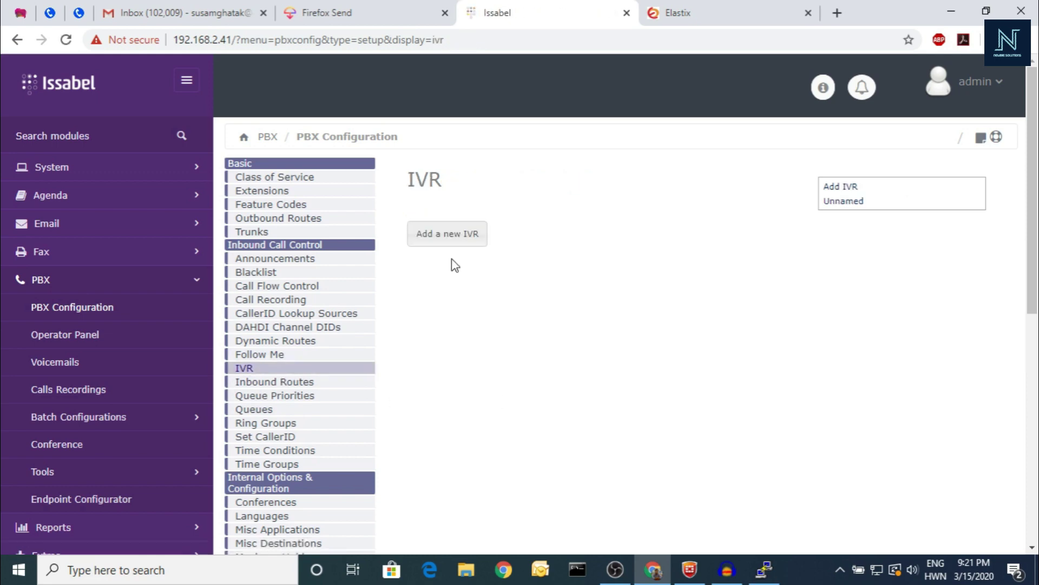
- Start a new IVR keeping Announcement None and Direct Dial Disabled, then select Timeout 10
click(445, 238)
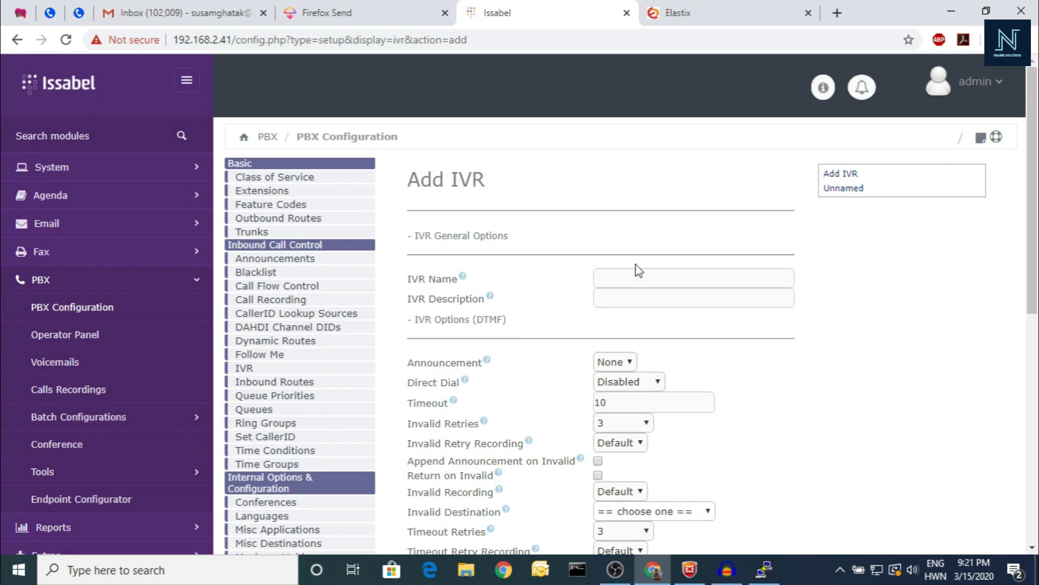
drag(1033, 274, 1037, 369)
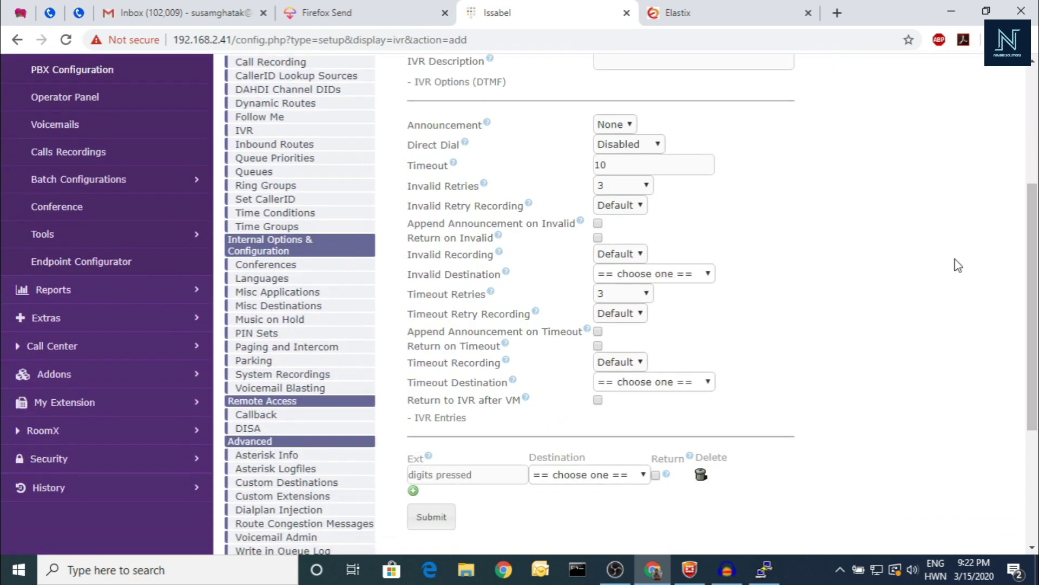
click(615, 123)
click(616, 124)
click(631, 145)
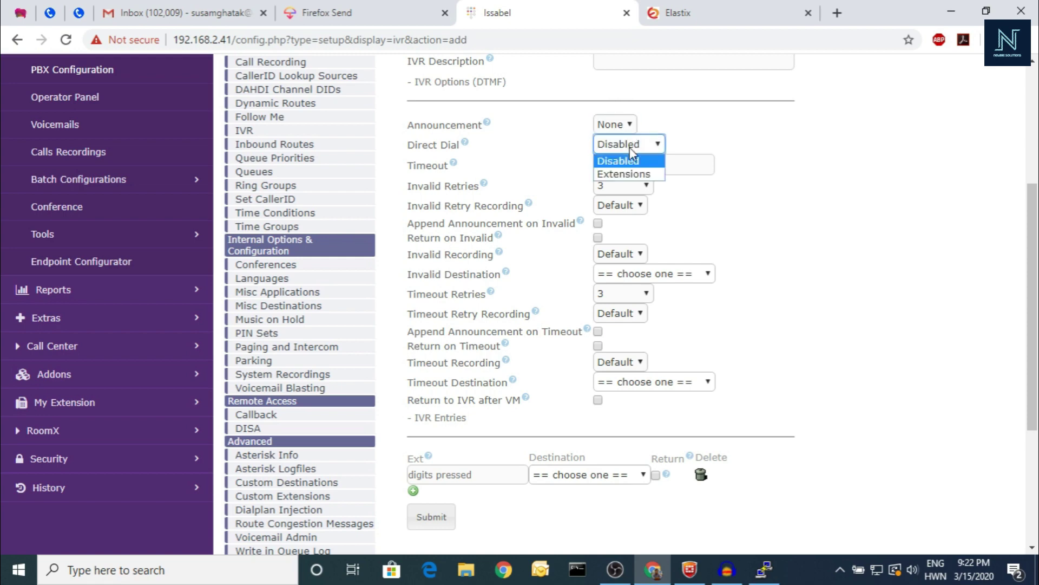
click(630, 150)
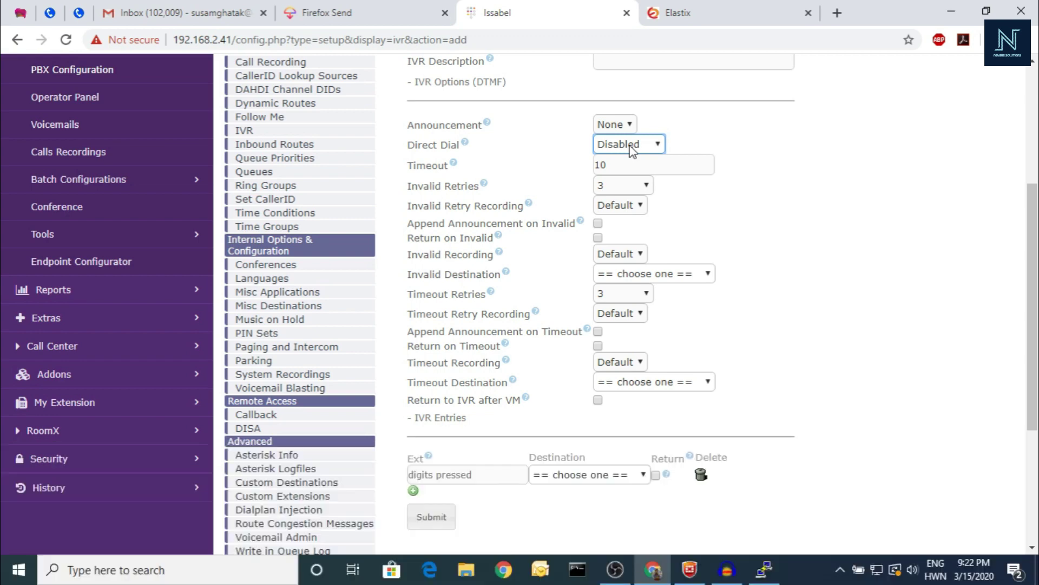
click(623, 170)
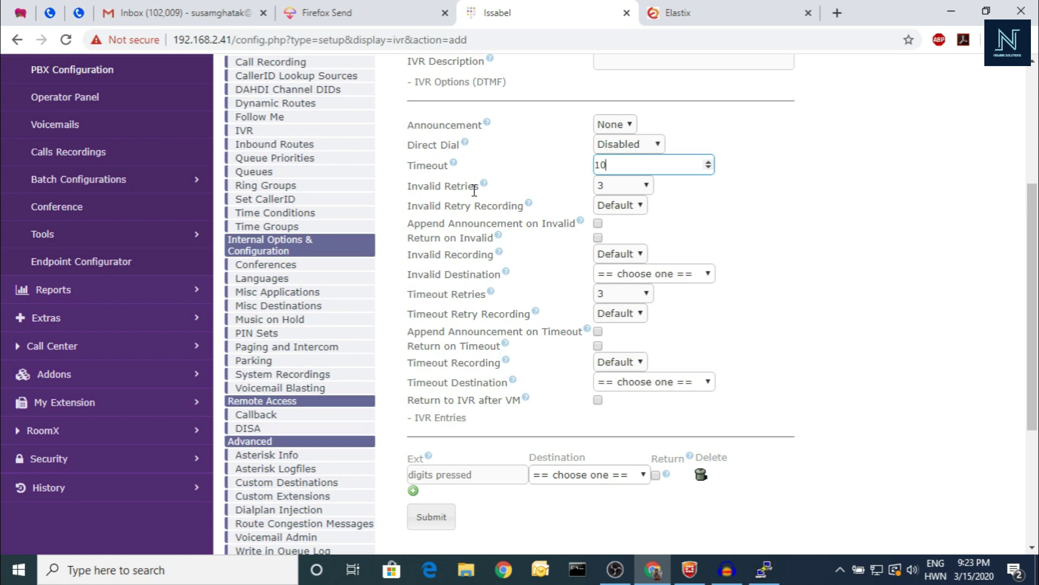
click(621, 187)
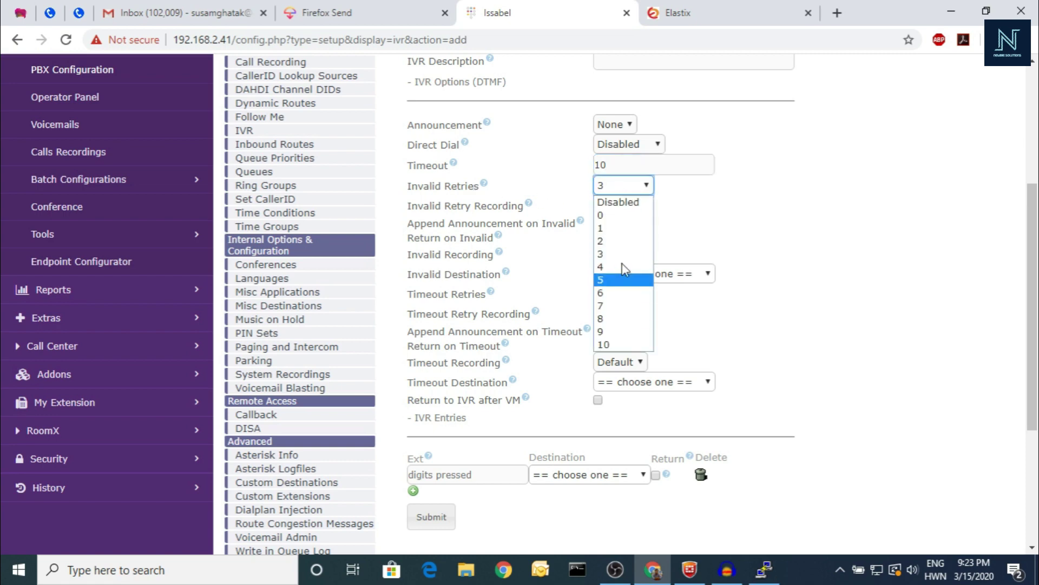
click(709, 208)
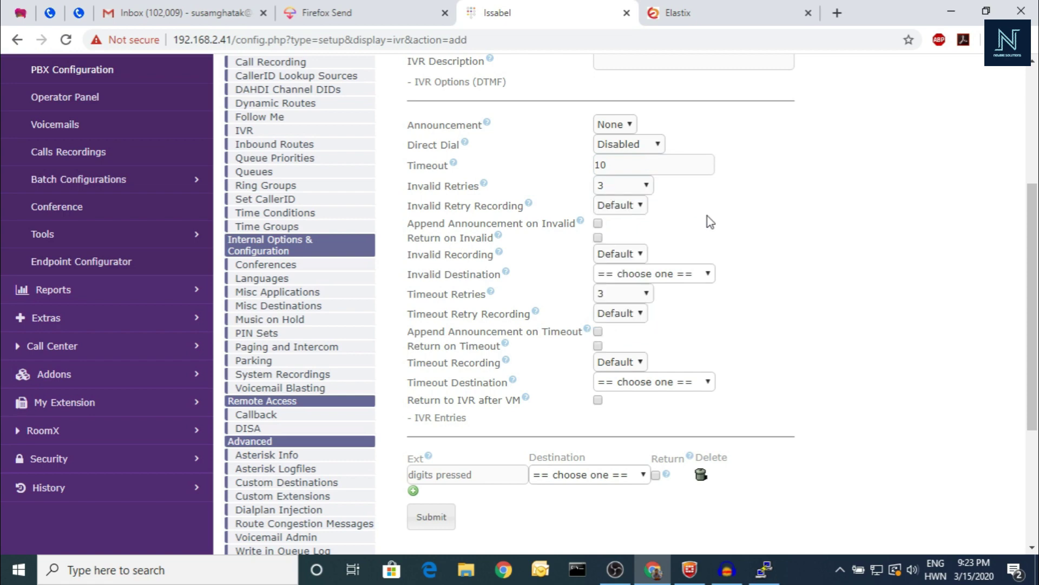
click(689, 276)
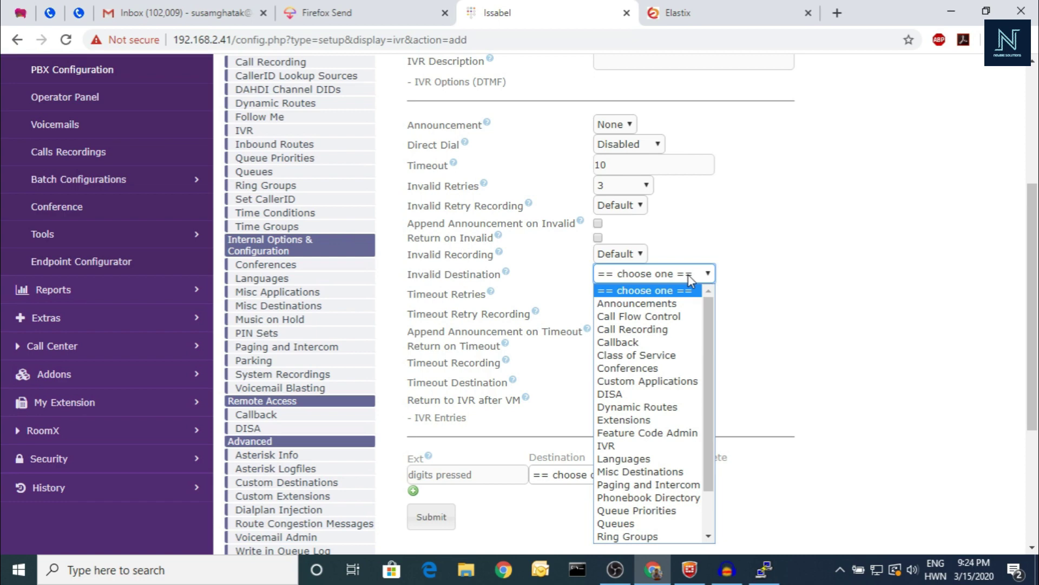
click(852, 303)
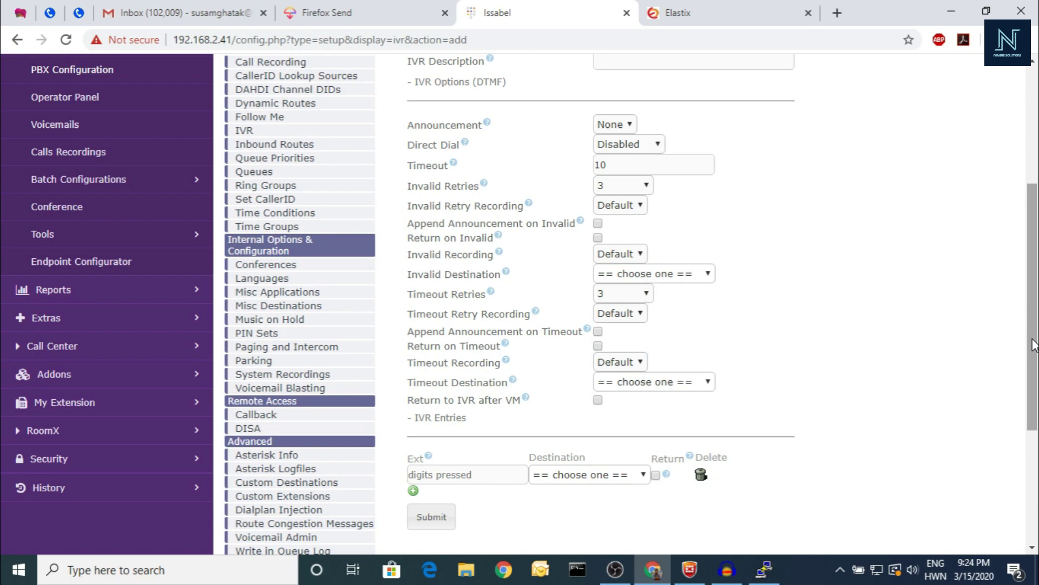
drag(1034, 345, 1033, 391)
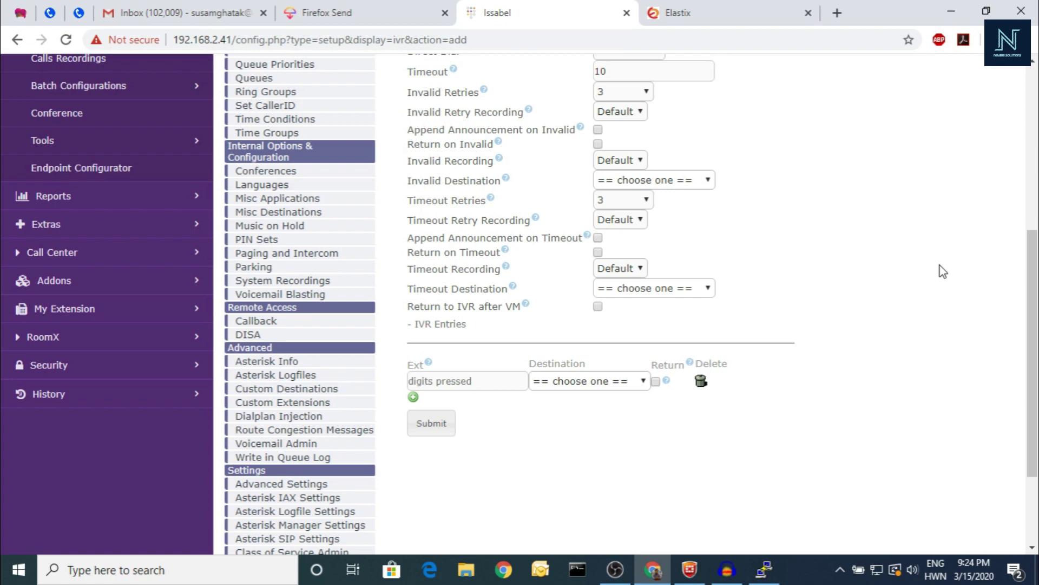
- Enter digit 1 in the first IVR entry, leave its destination unset, and open Conferences
click(490, 382)
text(1)
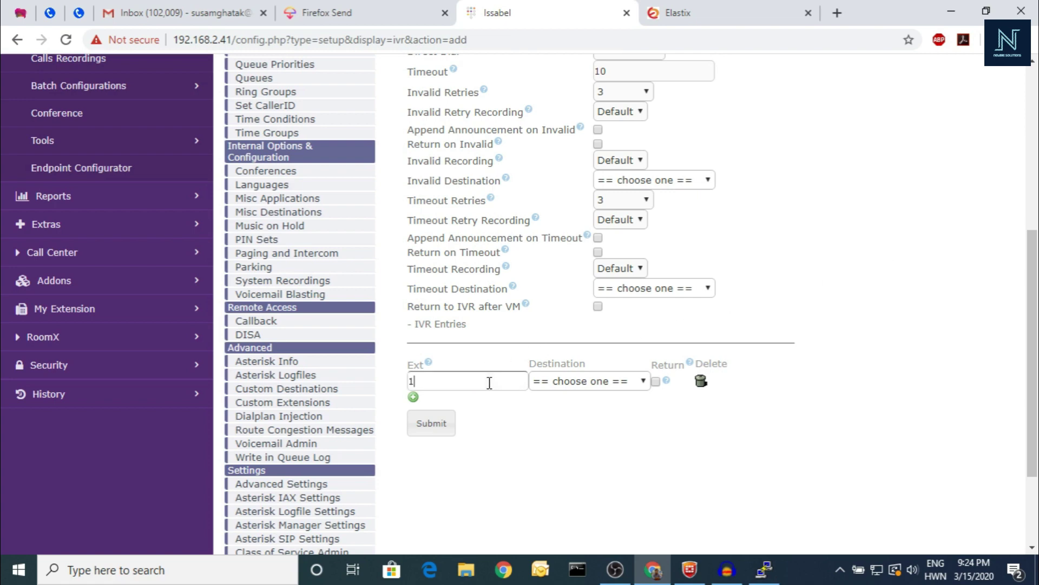
click(621, 385)
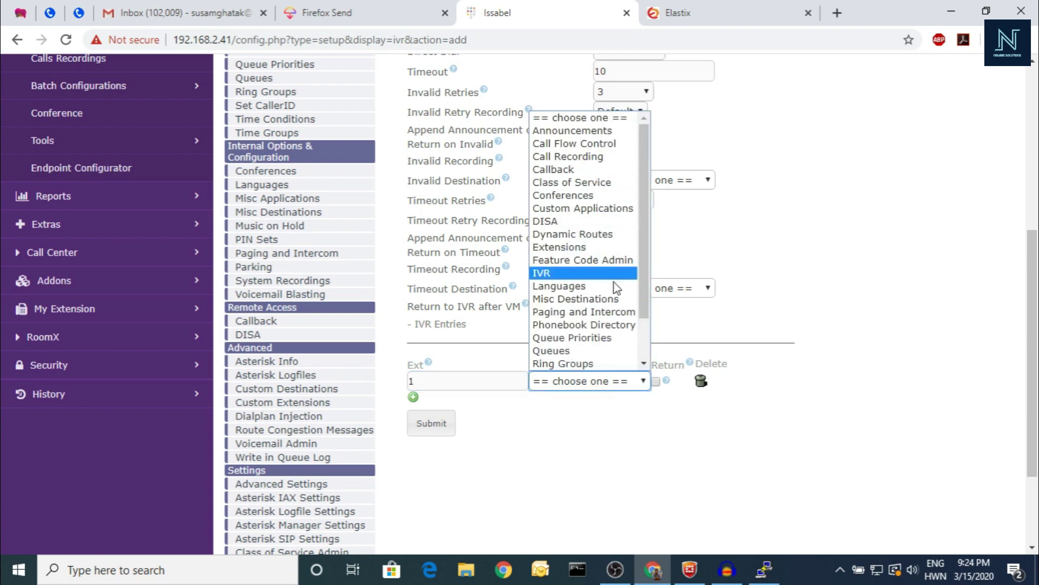
click(844, 367)
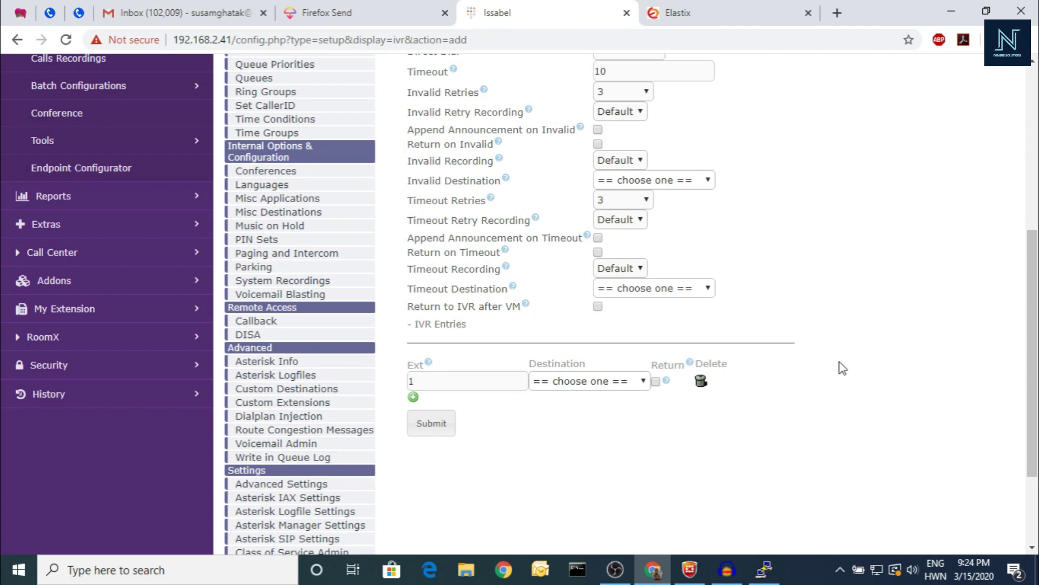
click(282, 172)
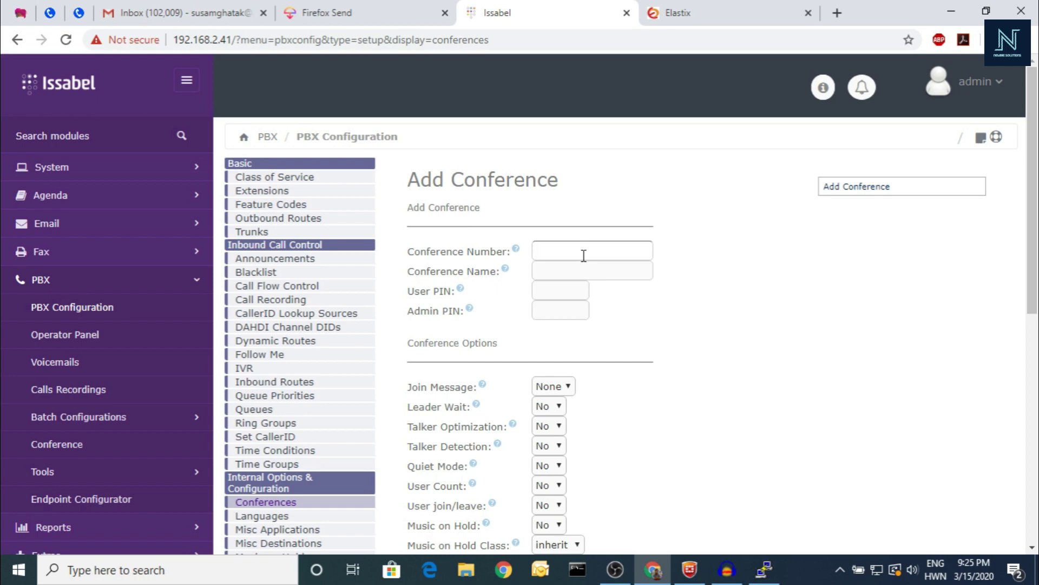
- Enter 1002 as the conference number in the Add Conference form
click(583, 254)
text(1002)
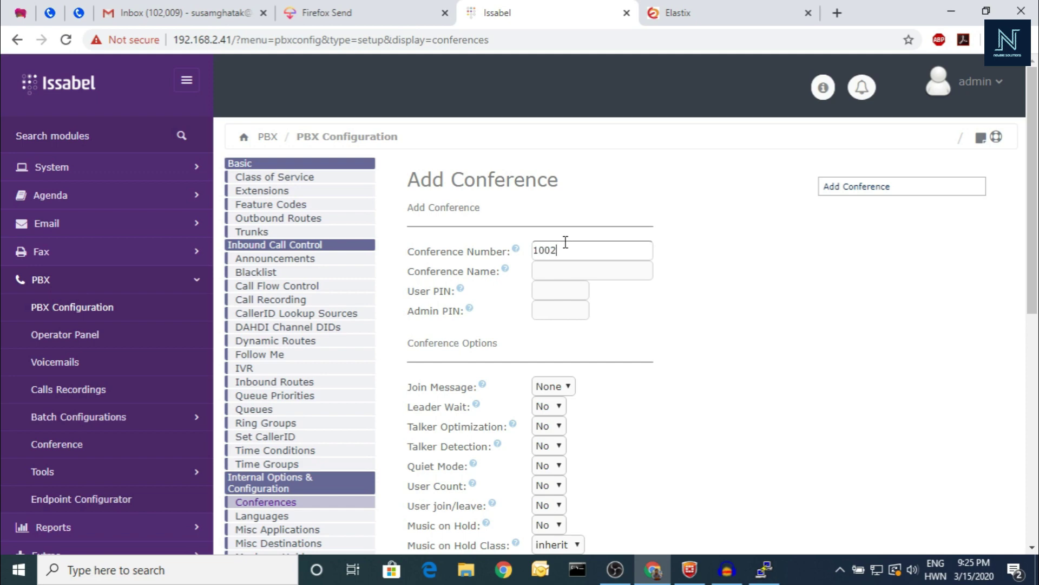
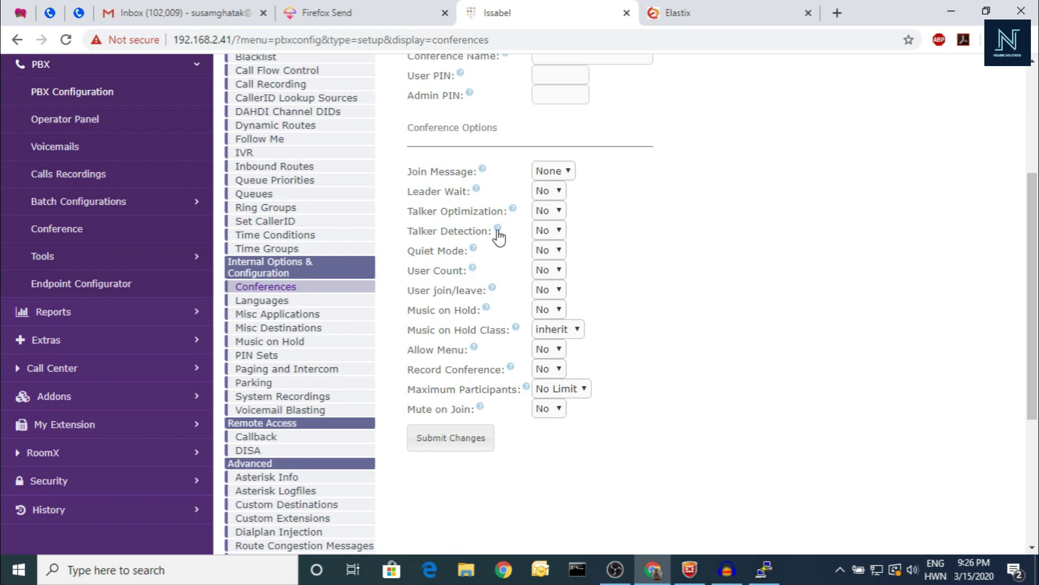
- Read the help tips for the Talker Detection and Leader Wait options
mouse_move(498, 237)
mouse_move(477, 196)
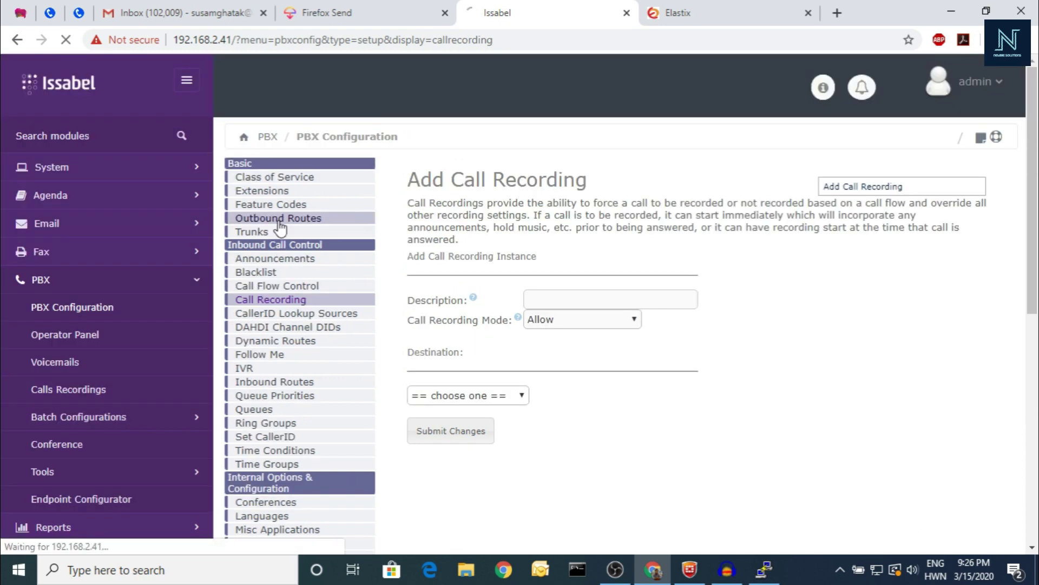
- Open outbound route 9_outside for editing from the Outbound Routes list
click(280, 220)
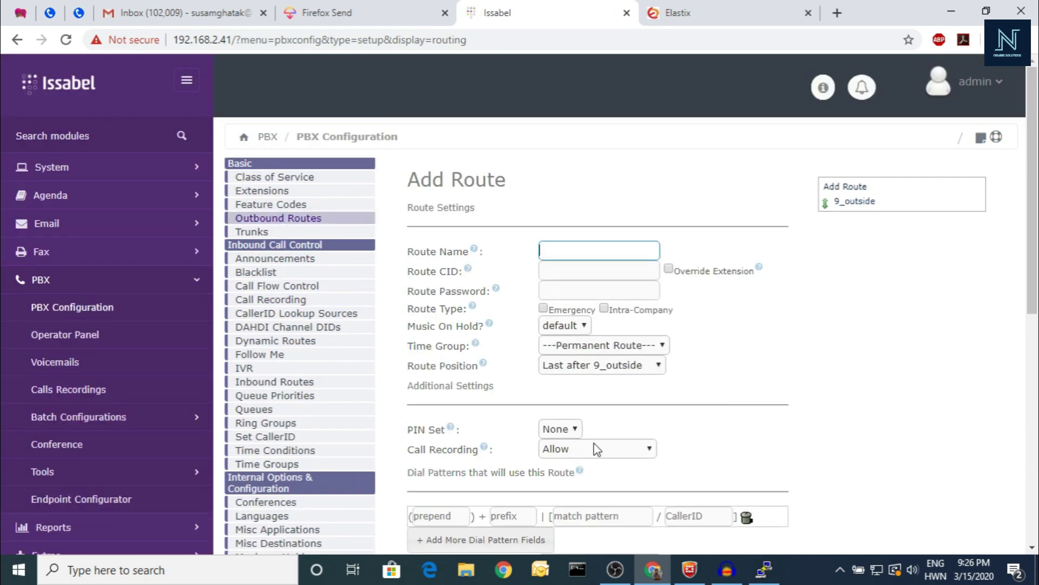
click(860, 203)
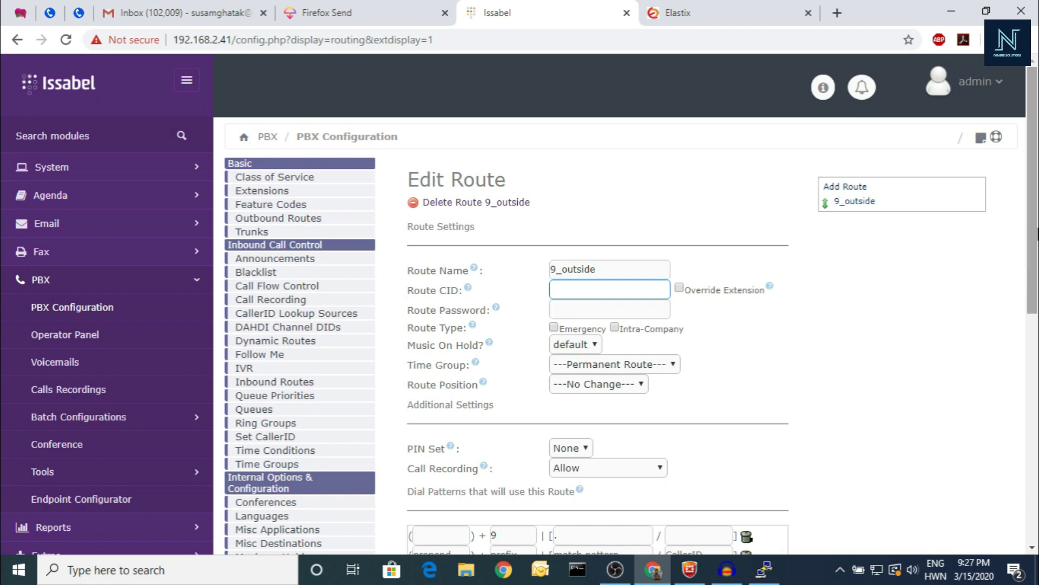
- Change the 9_outside dial pattern prefix from 9 to 8
drag(1035, 234, 1034, 356)
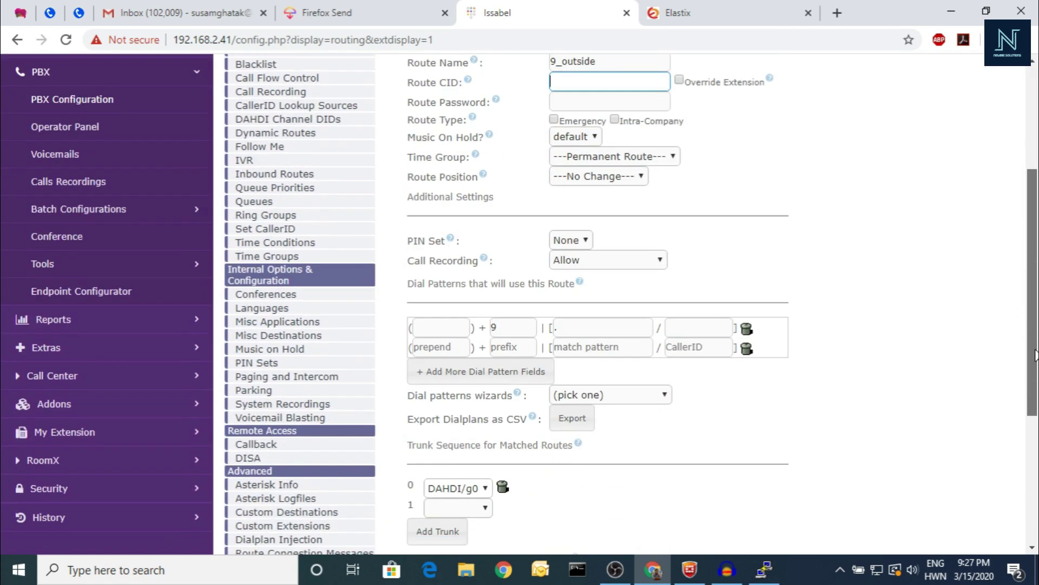
click(519, 325)
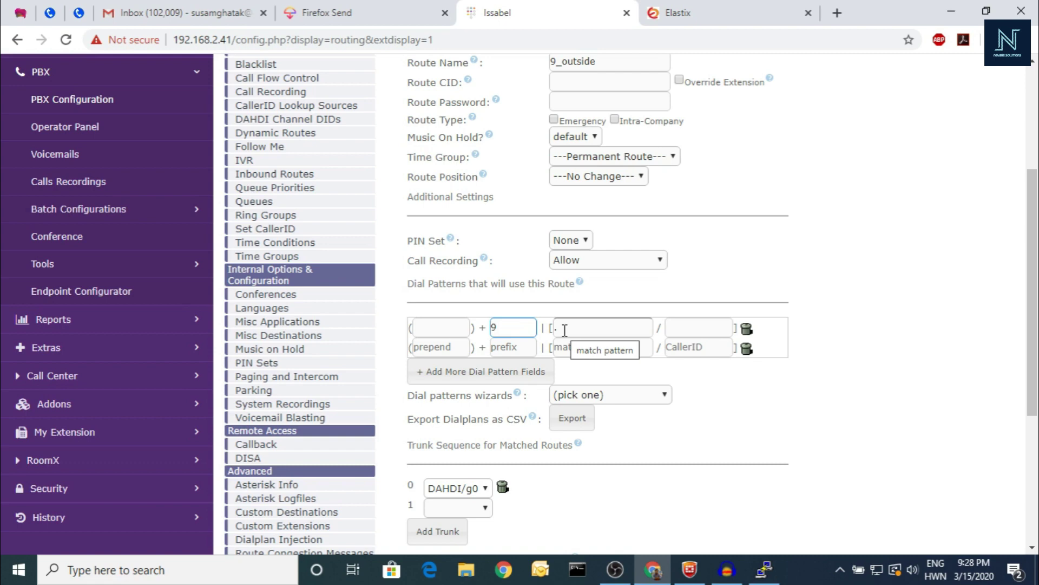
key(BackSpace)
text(8)
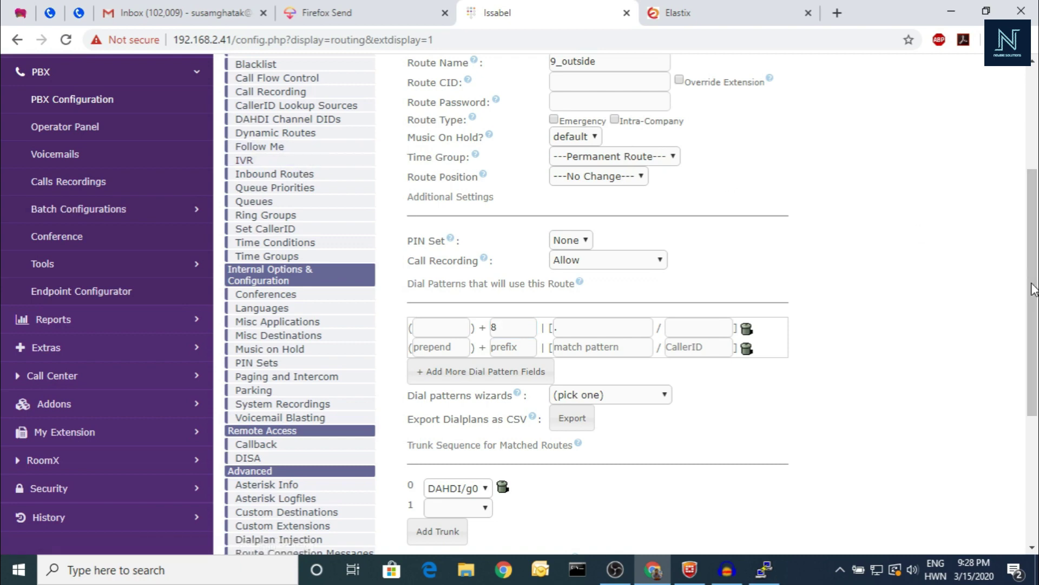
drag(1032, 287, 1037, 217)
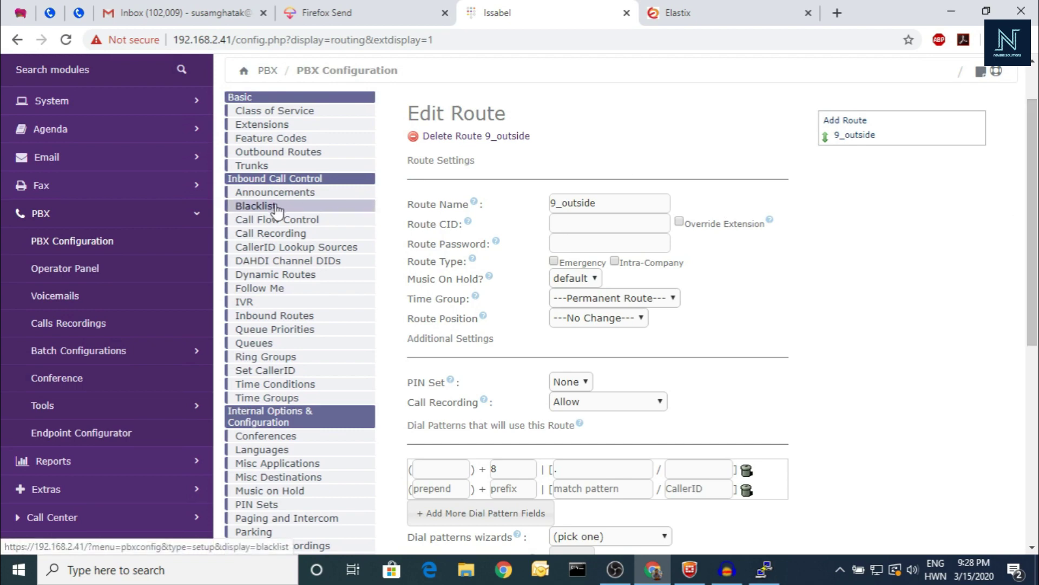
- Go to Trunks and start a new SIP trunk
click(252, 166)
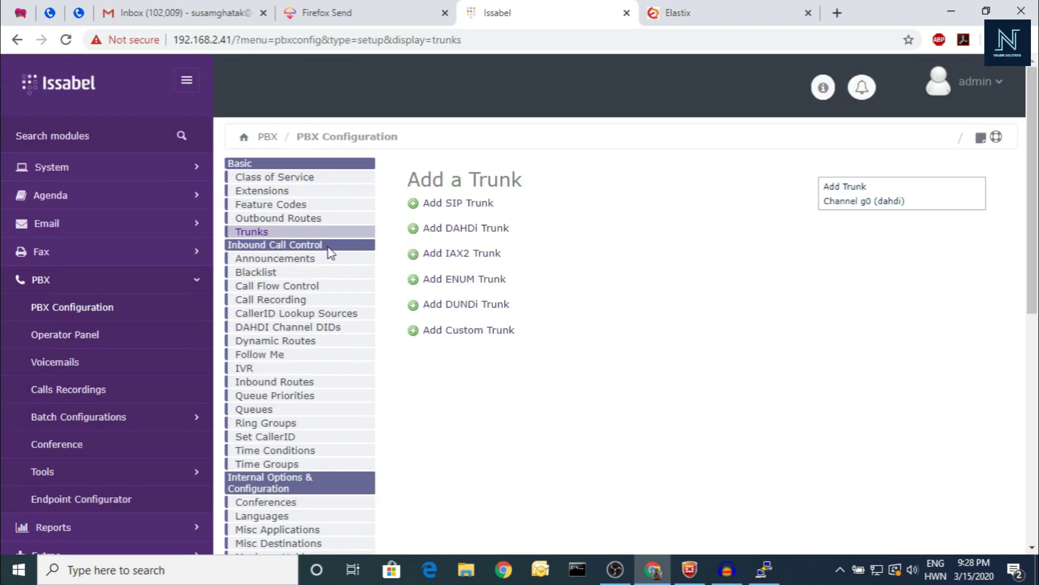
drag(328, 248, 246, 244)
click(246, 245)
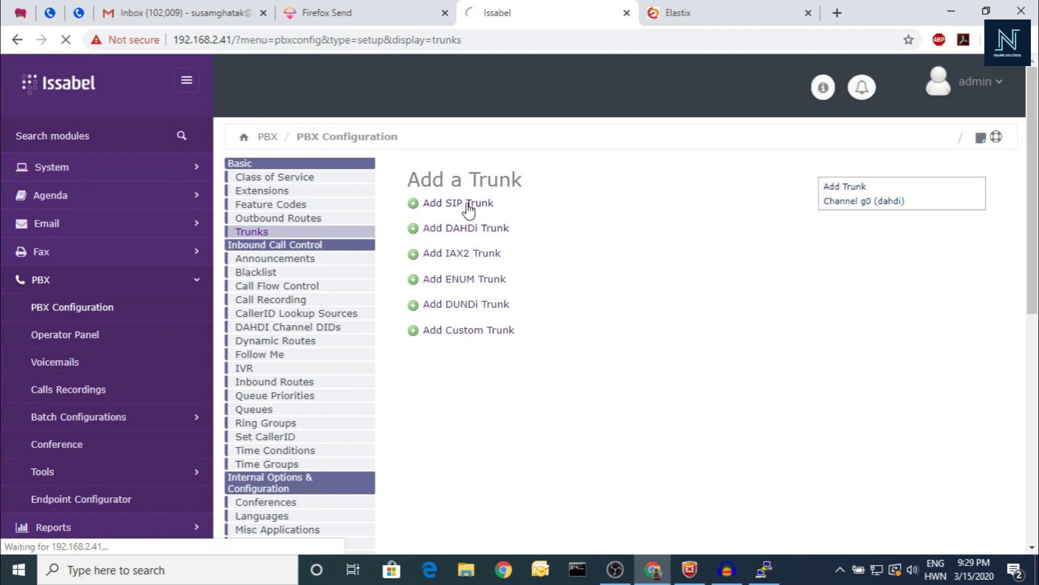
click(469, 207)
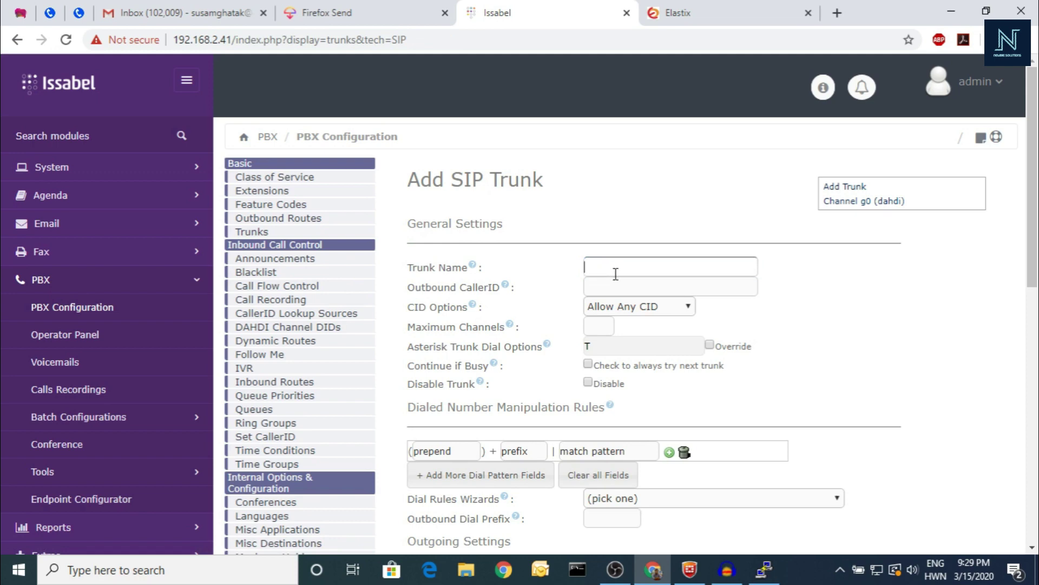
- Review the default type=peer PEER Details template further down the new trunk form
click(728, 267)
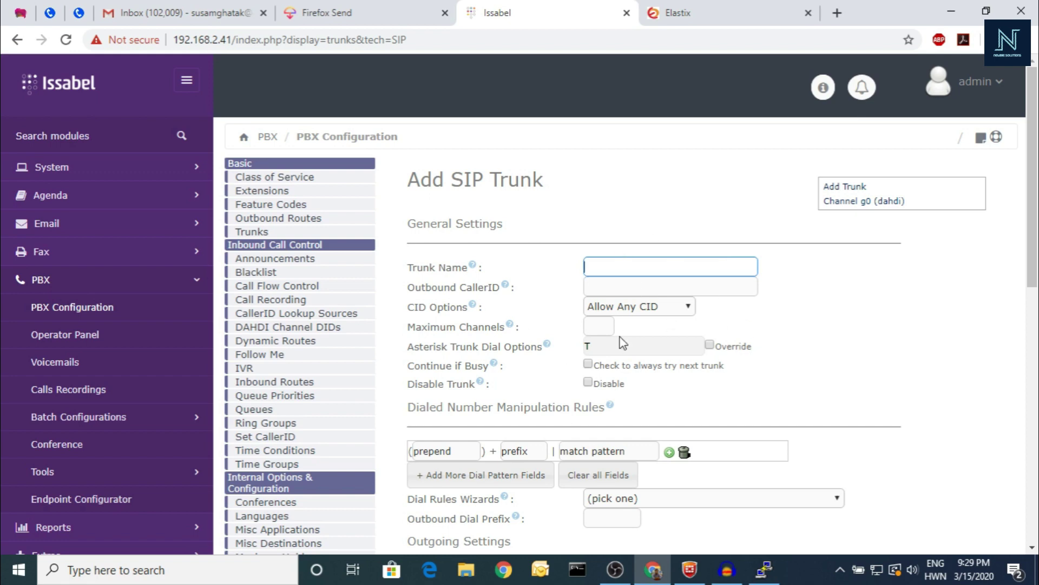
scroll(1034, 251, down, 1)
scroll(1034, 250, down, 5)
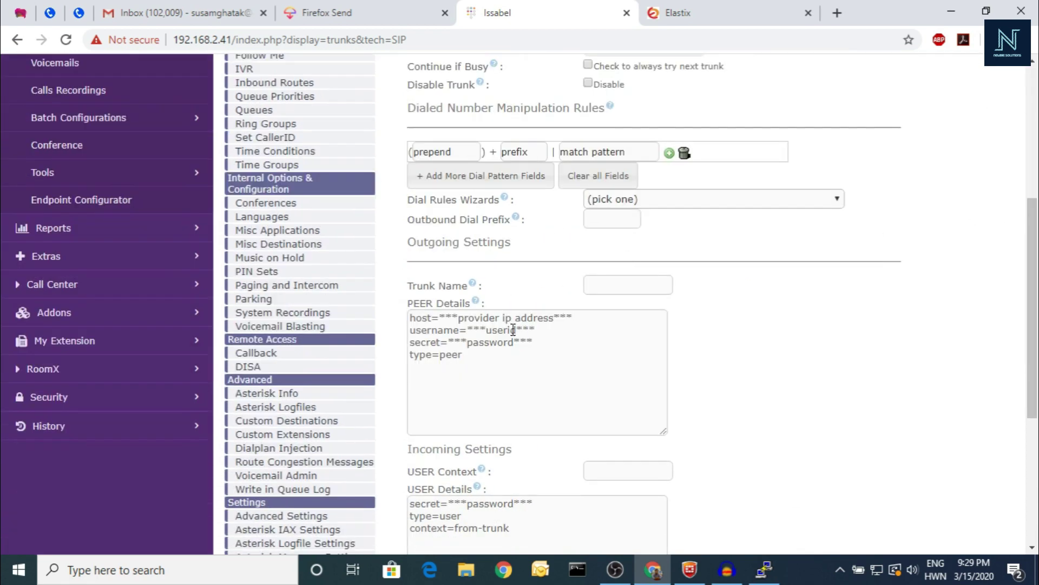
drag(494, 374, 402, 311)
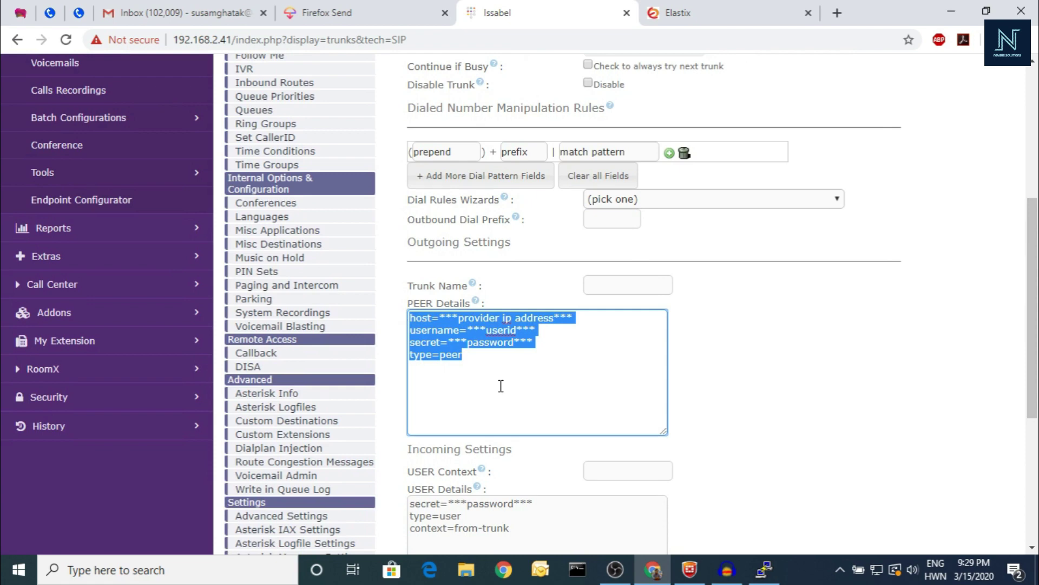
scroll(1034, 360, down, 2)
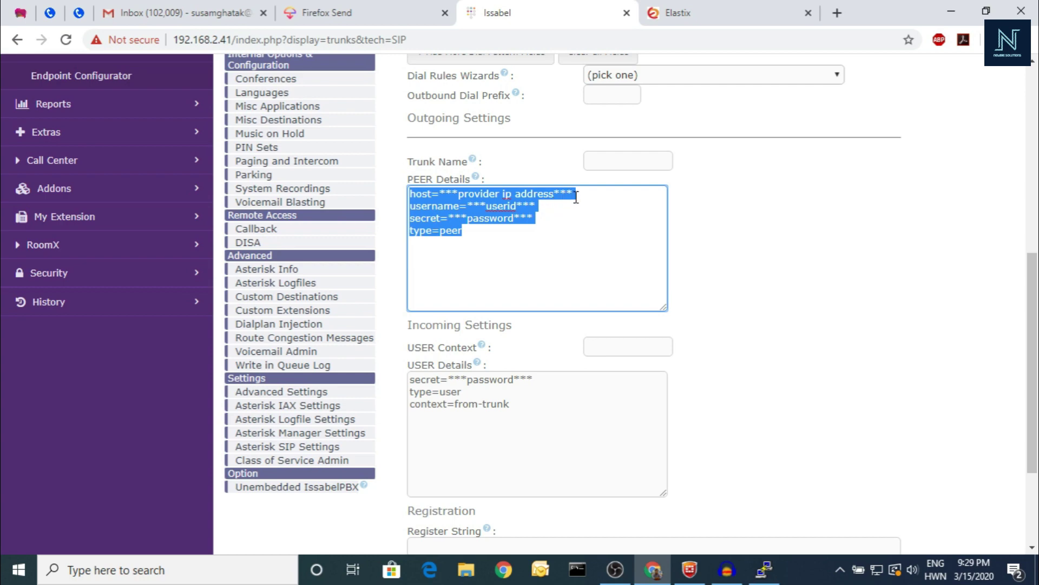
click(576, 198)
scroll(527, 154, up, 5)
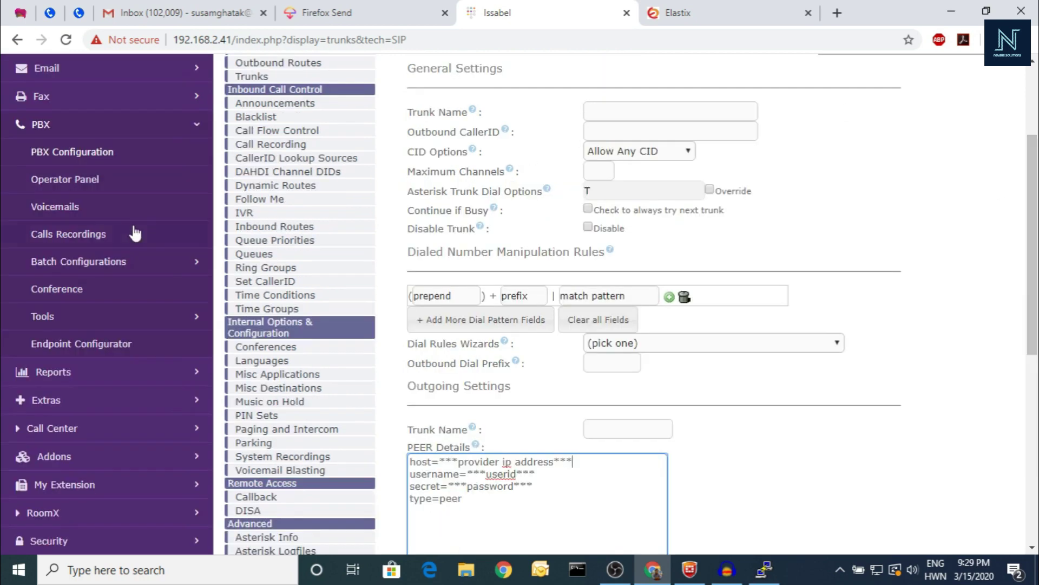
- Browse the voicemail list and the Call Center agent console
click(31, 211)
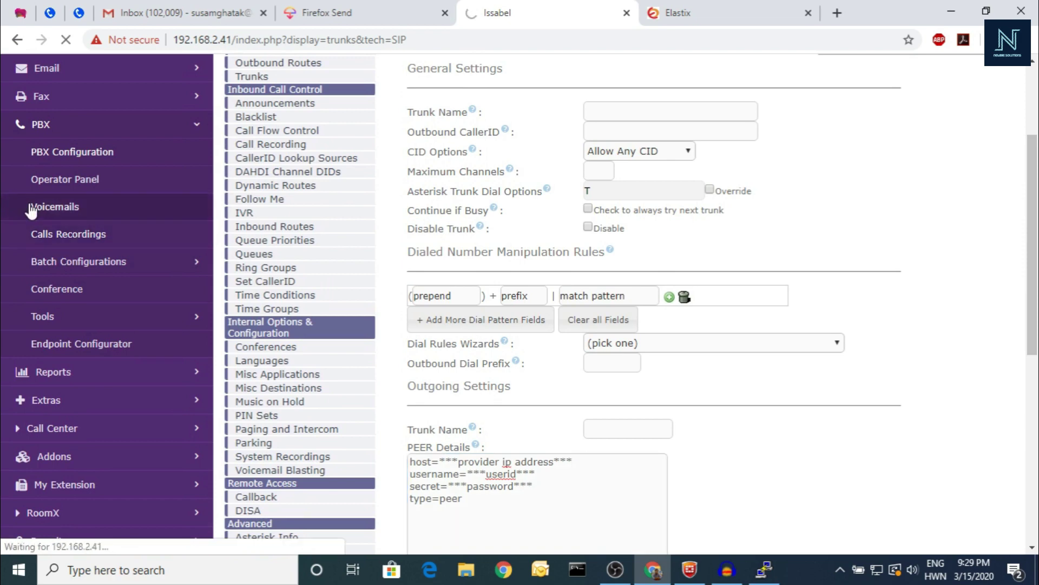
drag(1033, 341, 1035, 416)
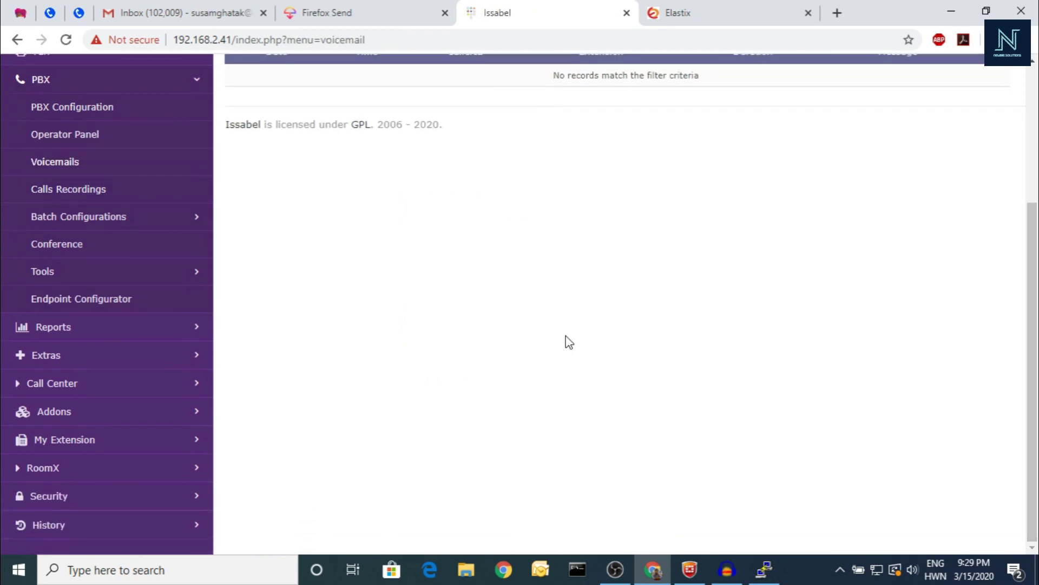
click(99, 395)
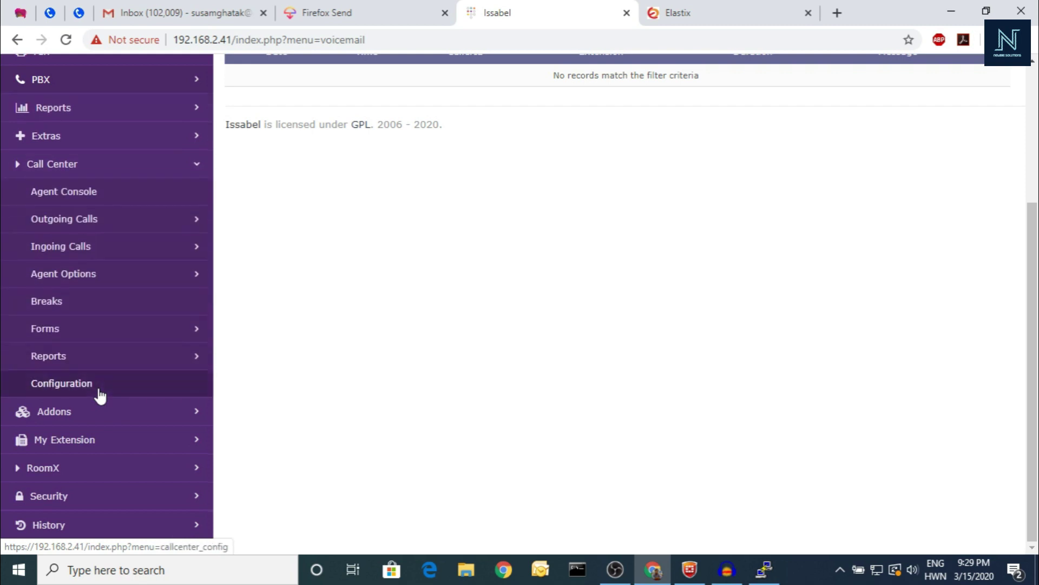
click(103, 193)
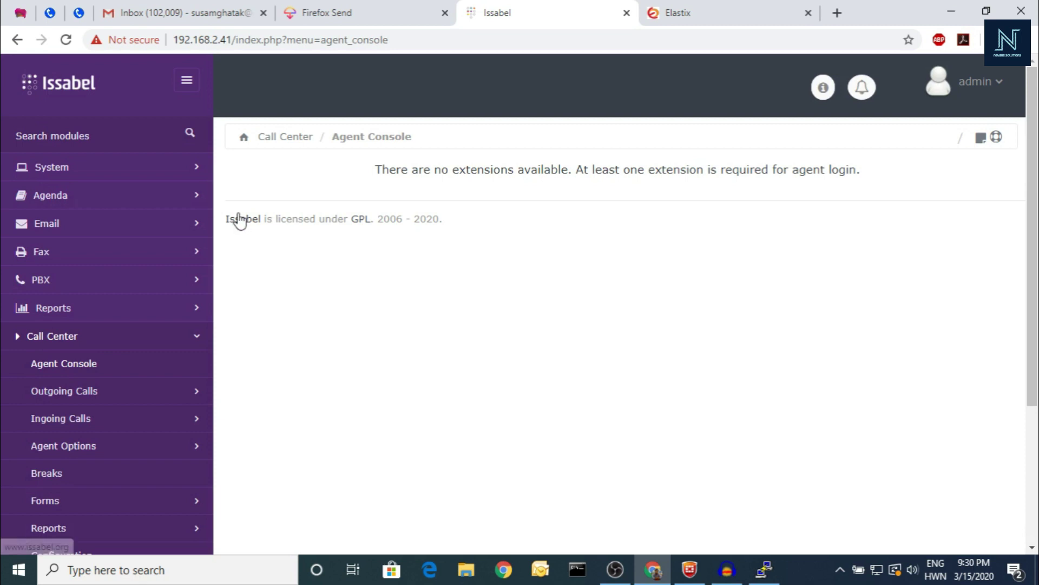
- Try creating a new outgoing campaign and note the warning that no queues exist
click(103, 394)
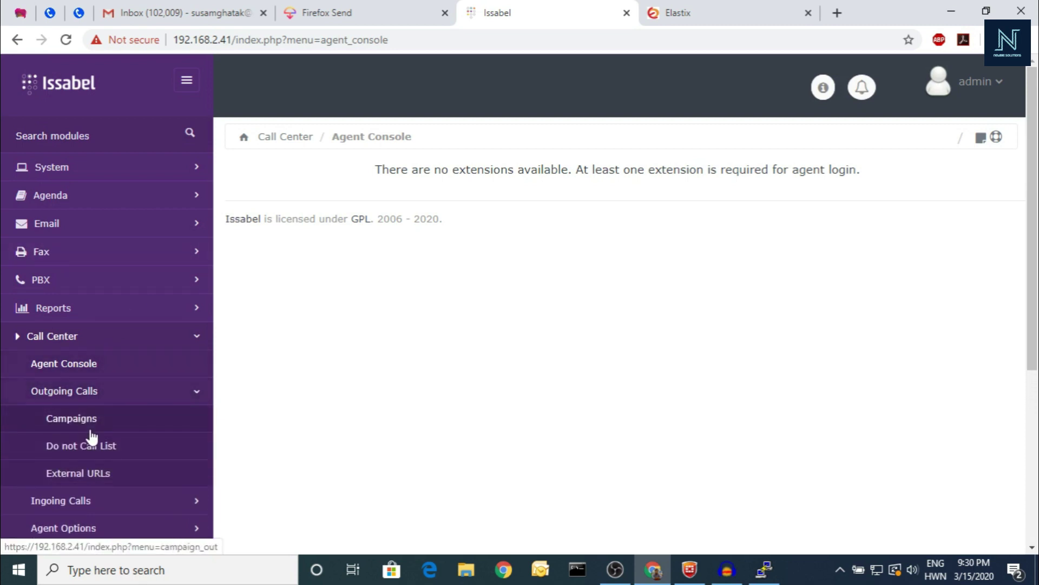
click(91, 430)
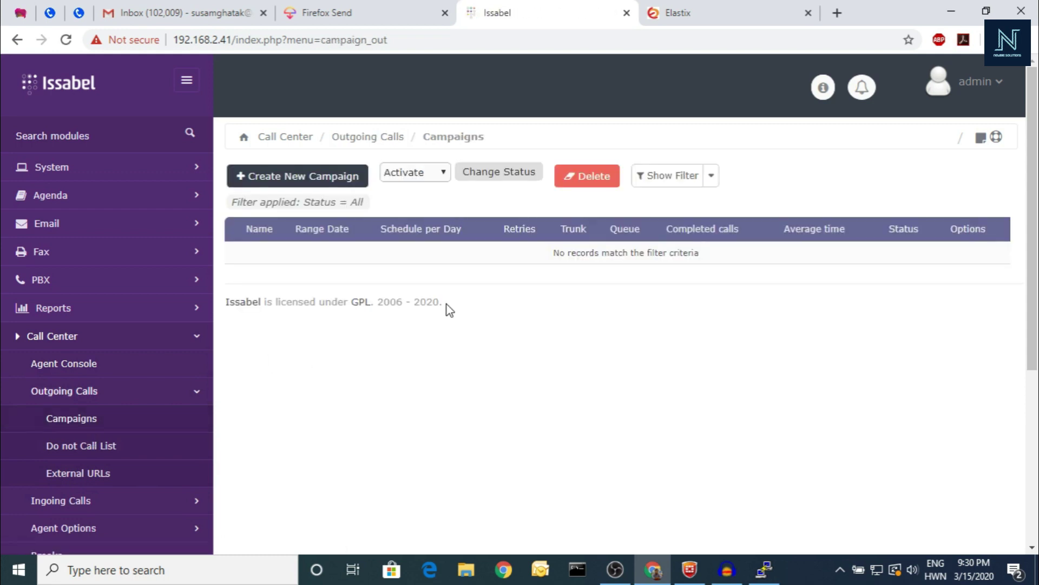
click(327, 181)
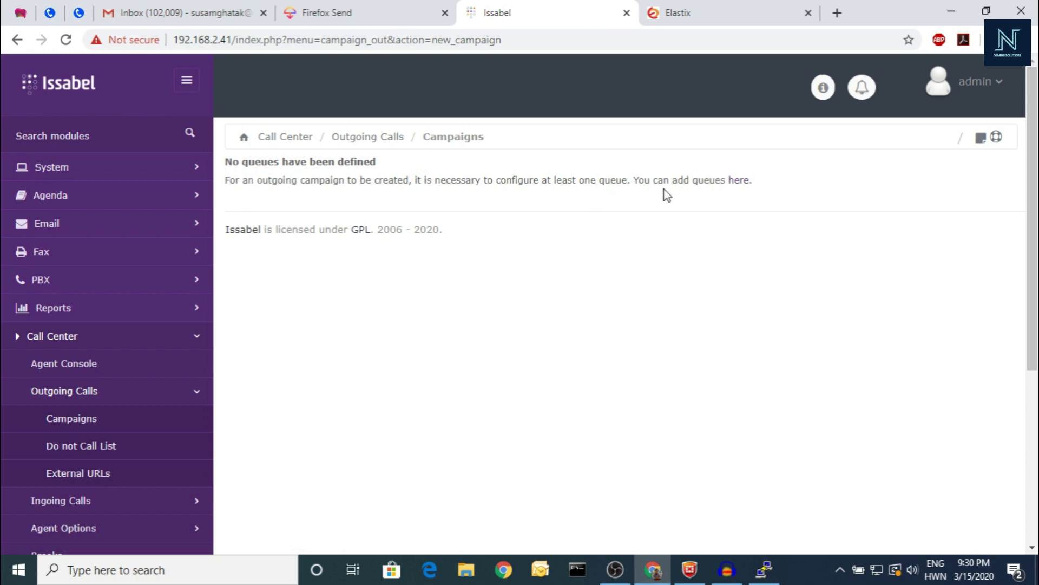
drag(589, 166, 484, 189)
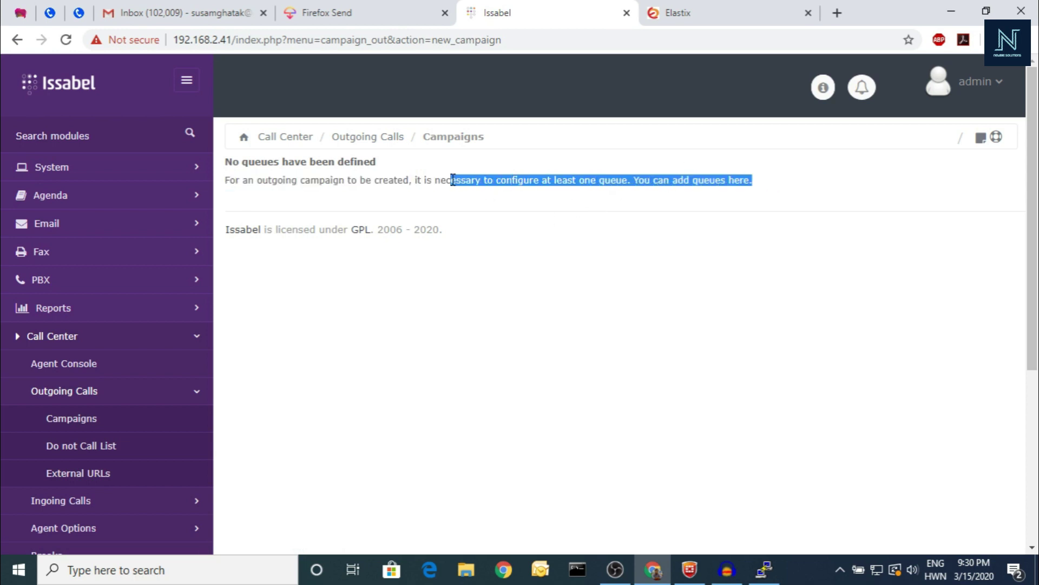
click(49, 228)
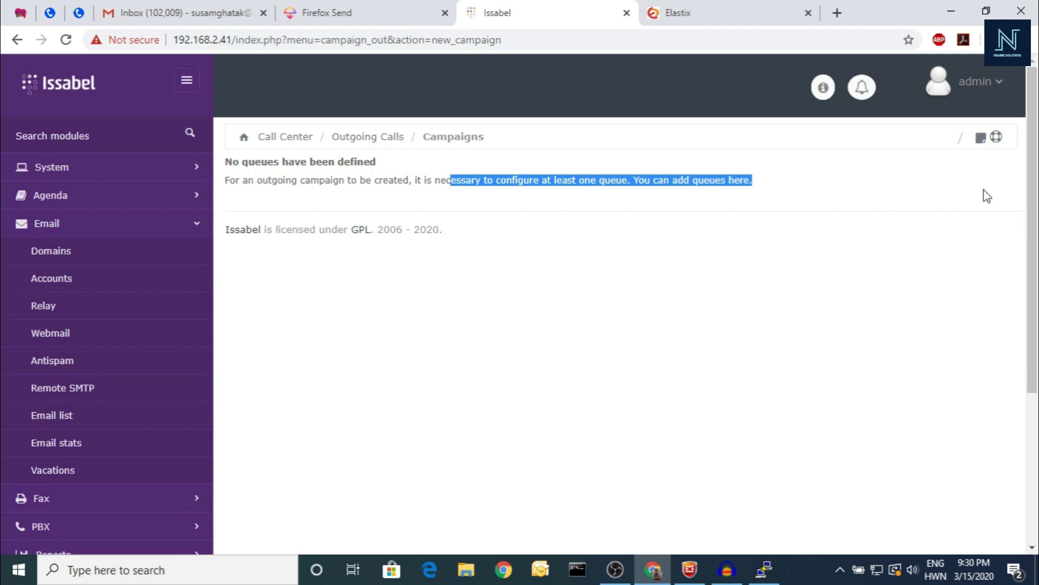
scroll(661, 459, down, 4)
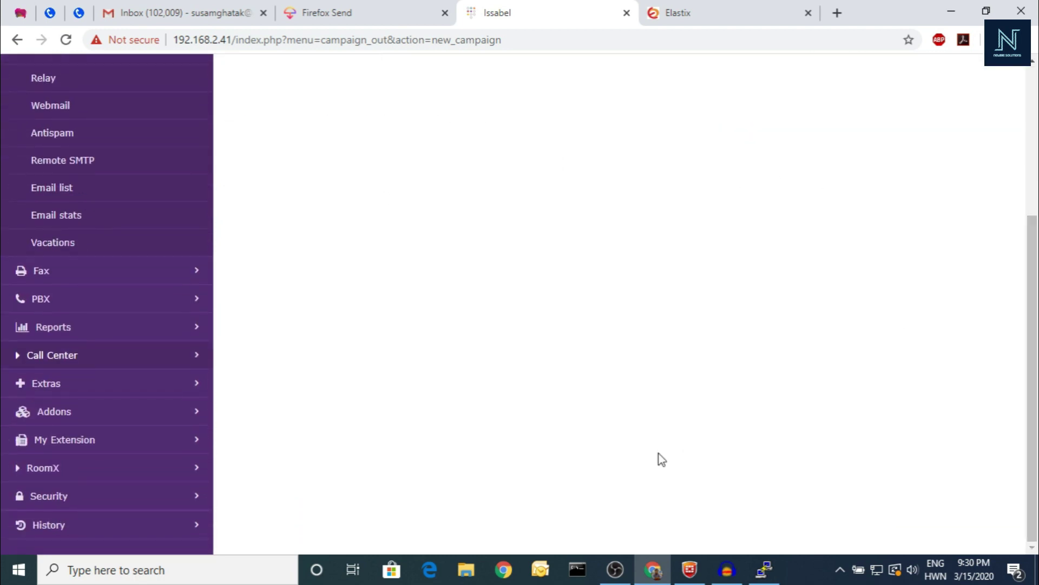
- Open the RoomX Check In form and look over its empty guest fields
click(121, 476)
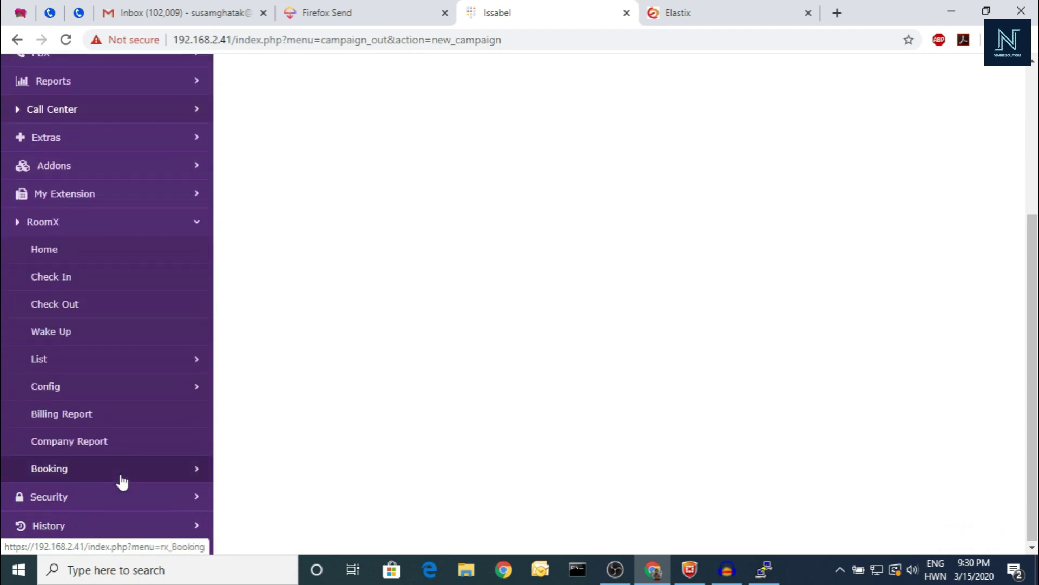
click(77, 287)
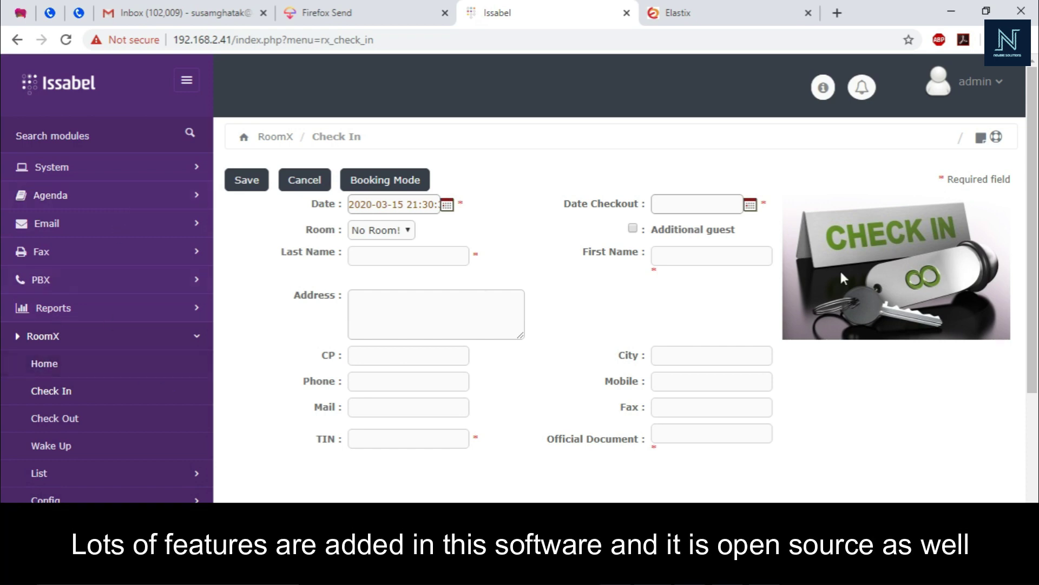
scroll(633, 464, down, 4)
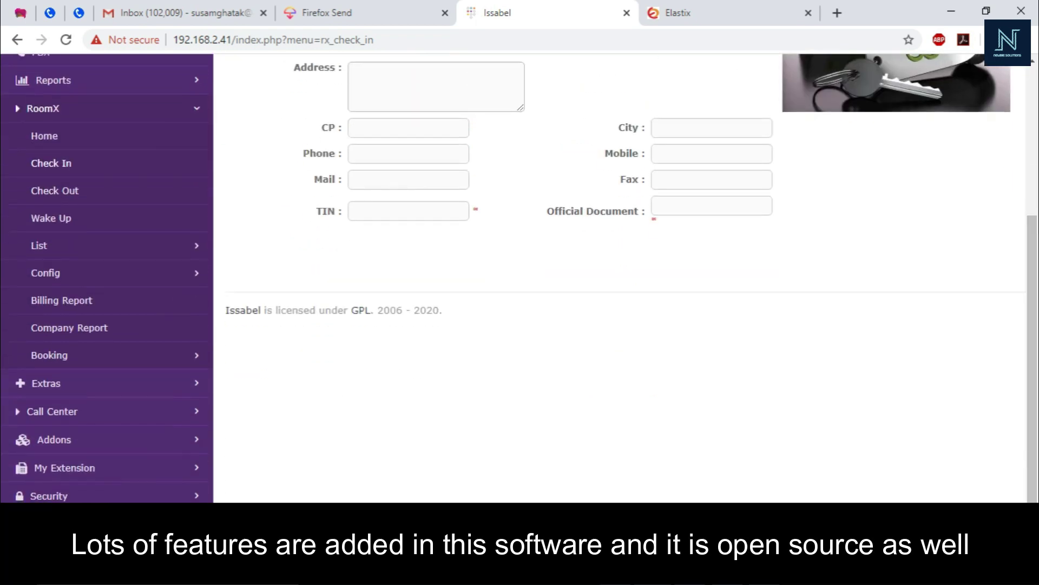
click(97, 441)
scroll(98, 447, up, 4)
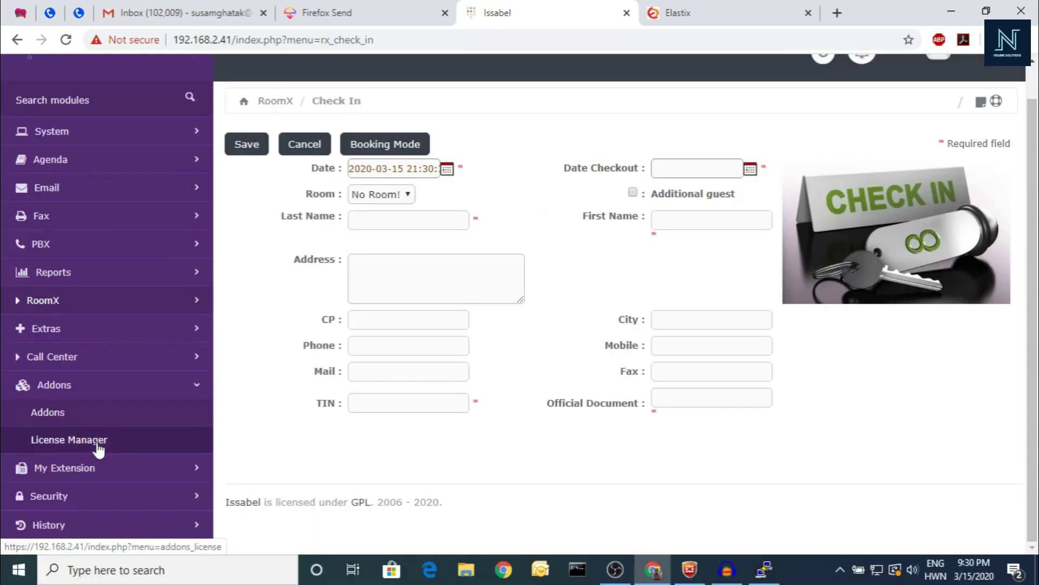
- Open the available add-ons list and move to its second page
click(36, 415)
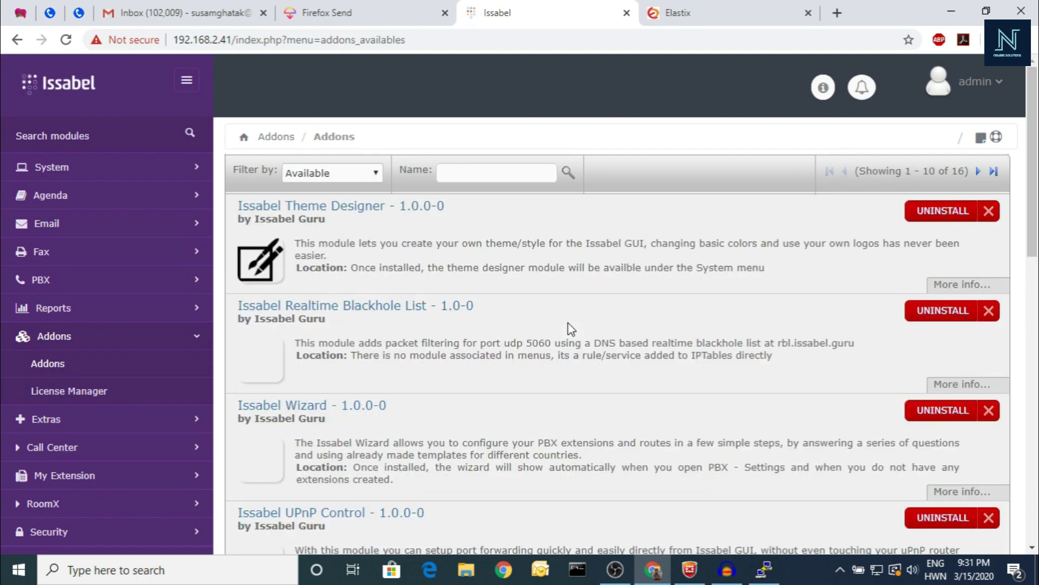
drag(1033, 230, 1034, 521)
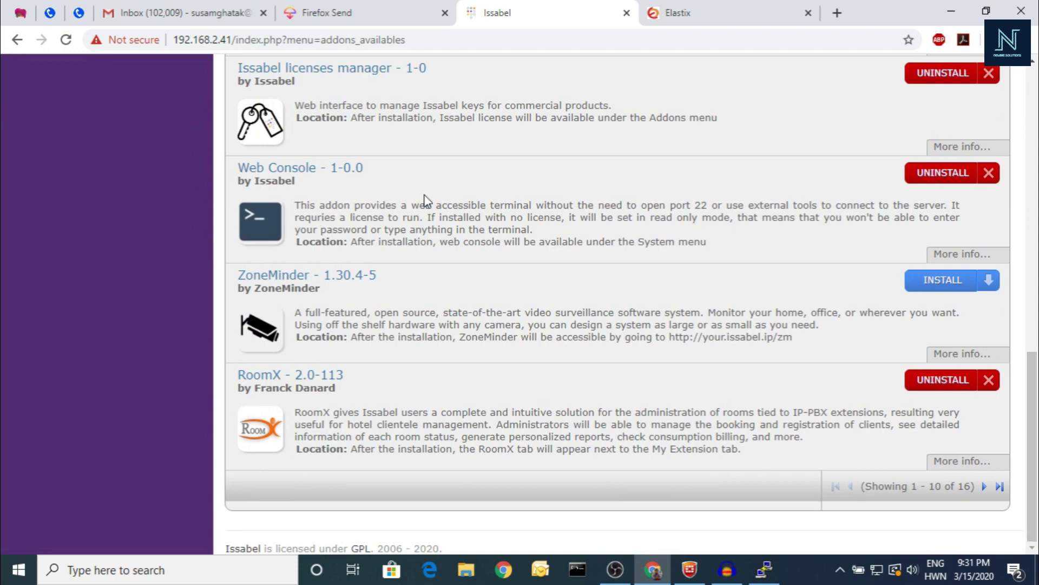
click(983, 487)
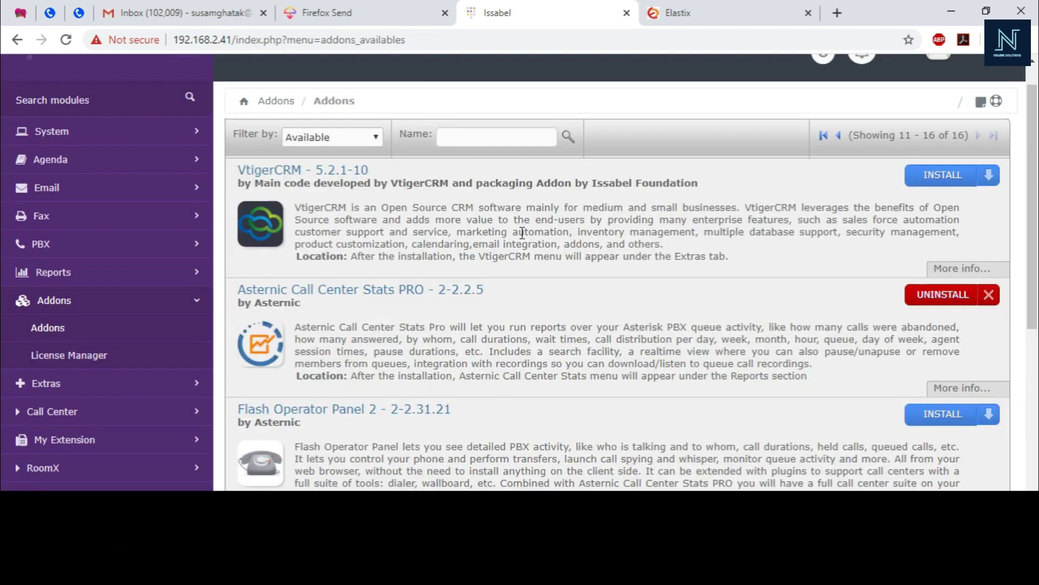
- Browse the VtigerCRM, Asternic Call Center Stats PRO, Call Center Community and EasyVPN add-ons
drag(369, 170, 230, 175)
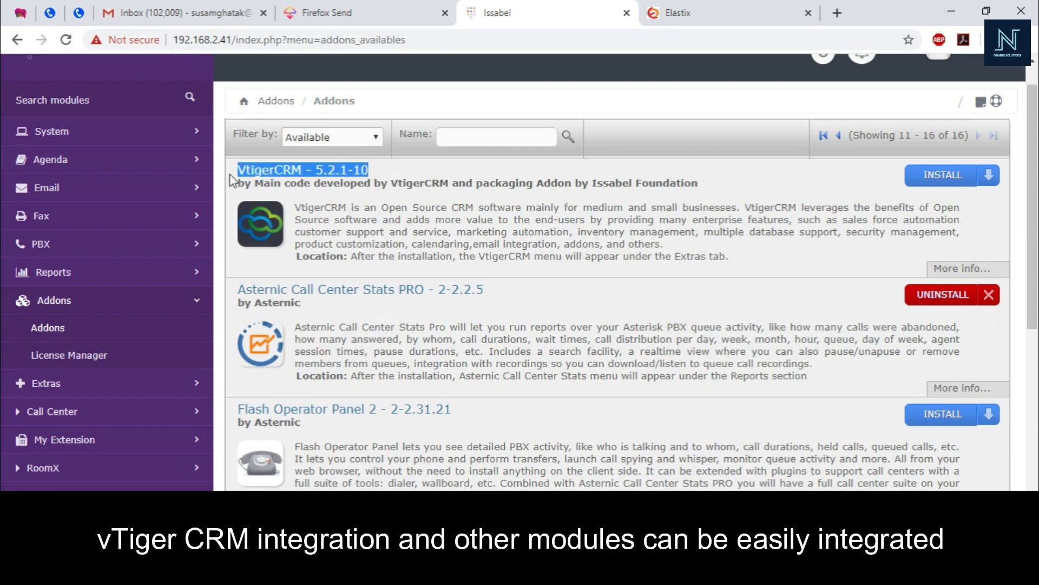
click(457, 309)
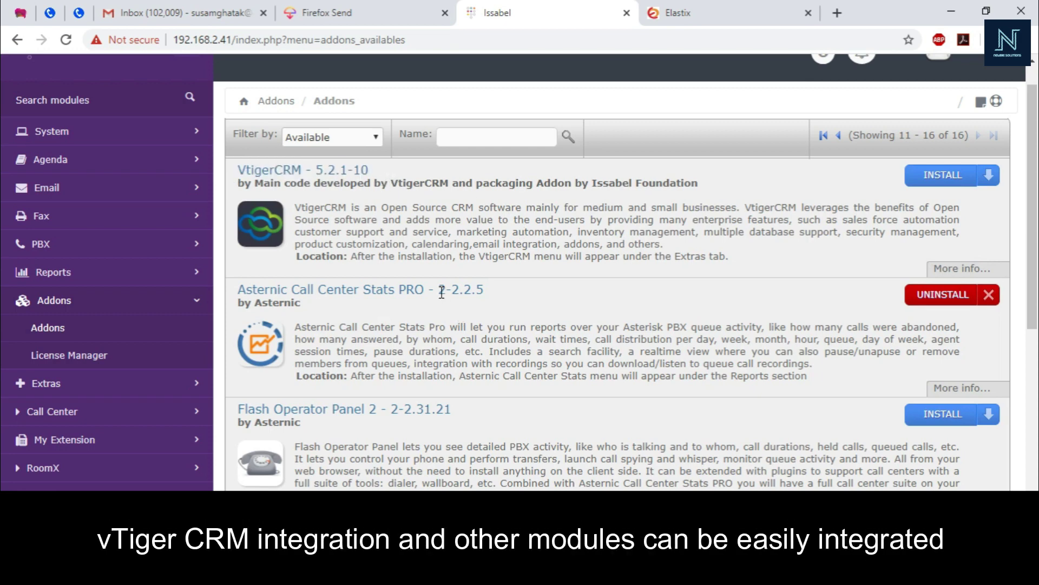
drag(439, 290, 291, 291)
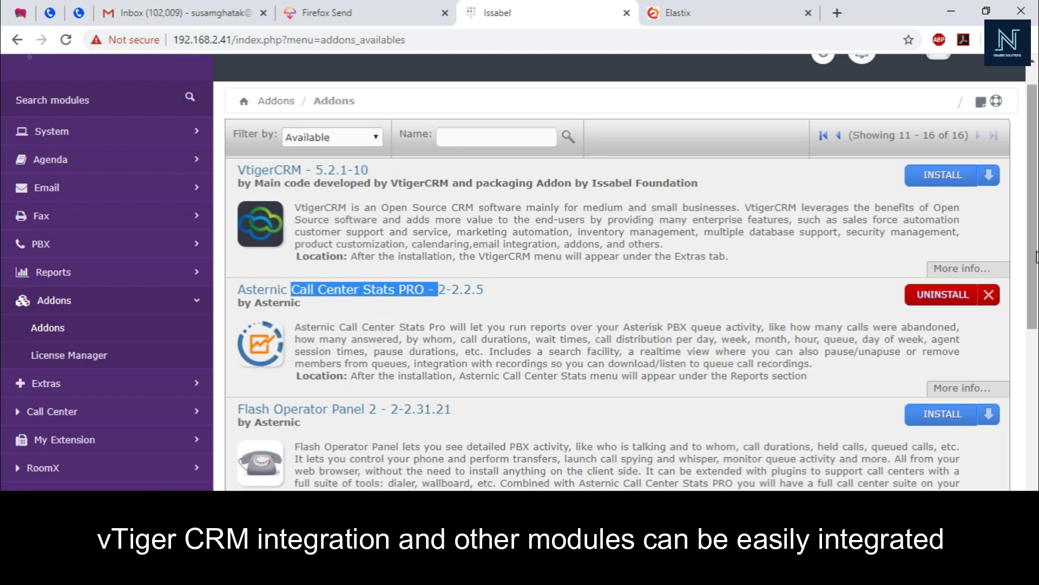
scroll(1038, 265, down, 1)
scroll(1037, 265, down, 4)
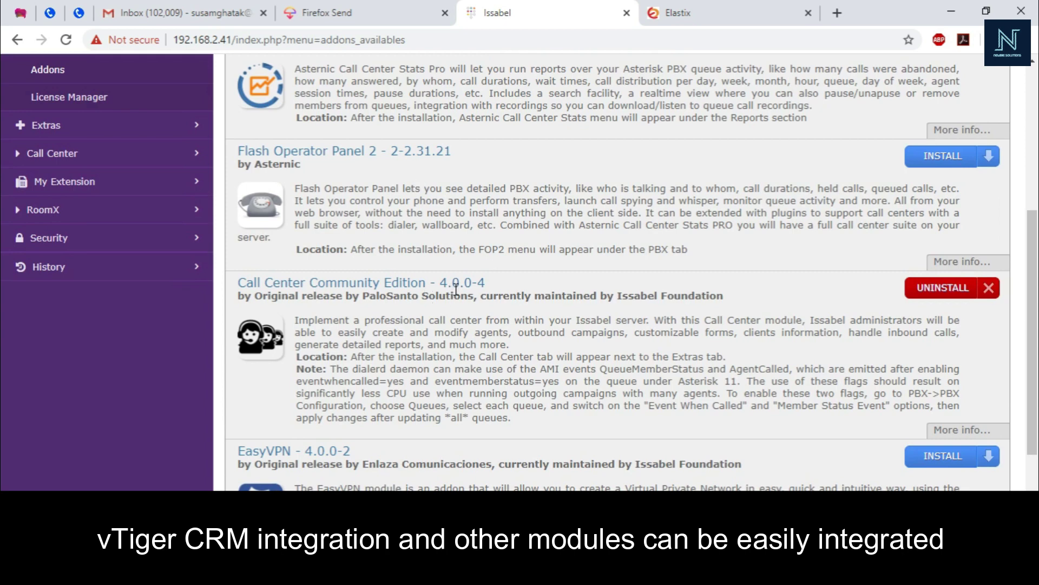
drag(486, 284, 246, 282)
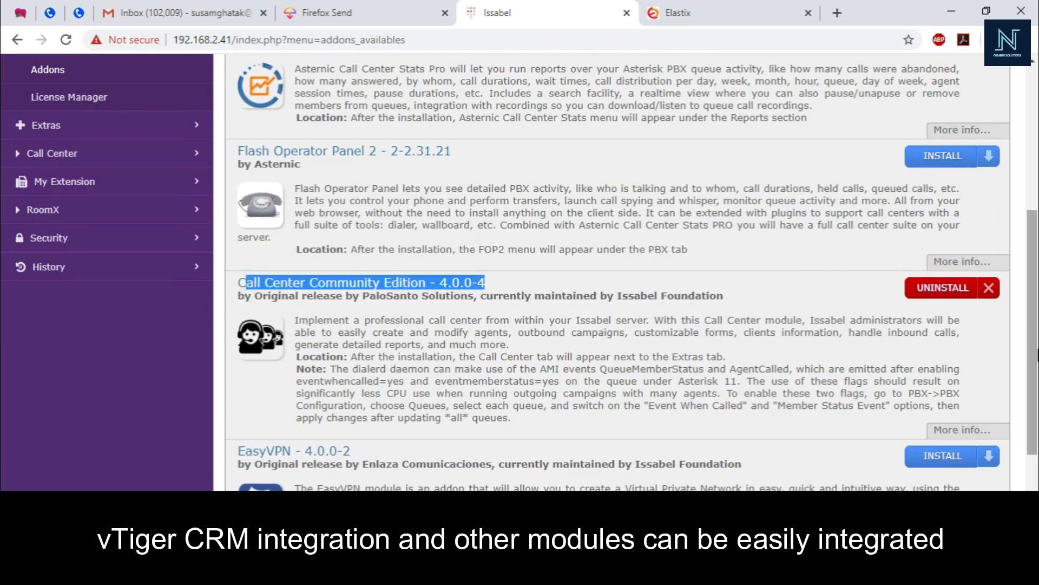
scroll(724, 306, up, 3)
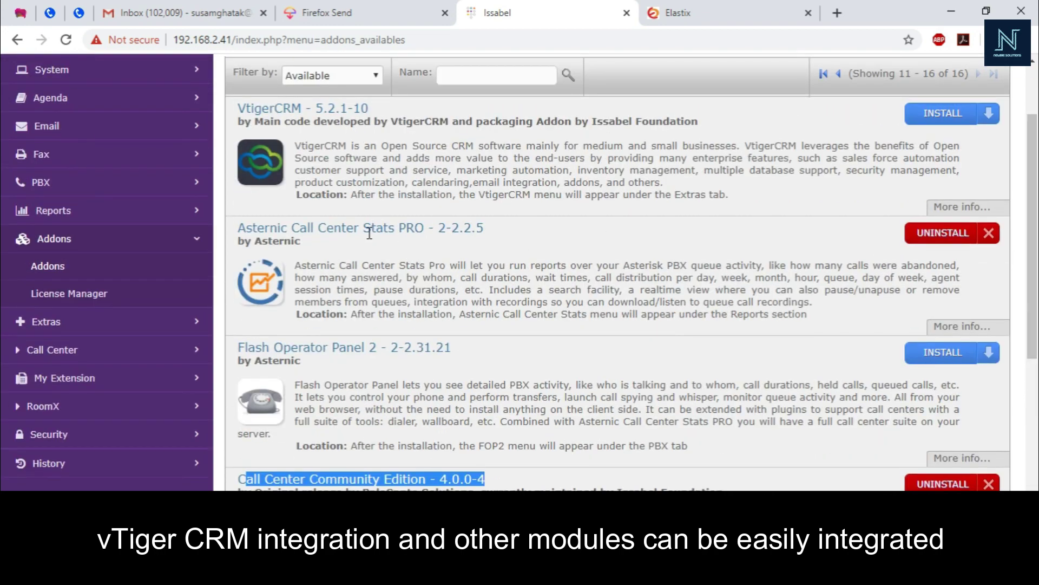
drag(385, 230, 308, 230)
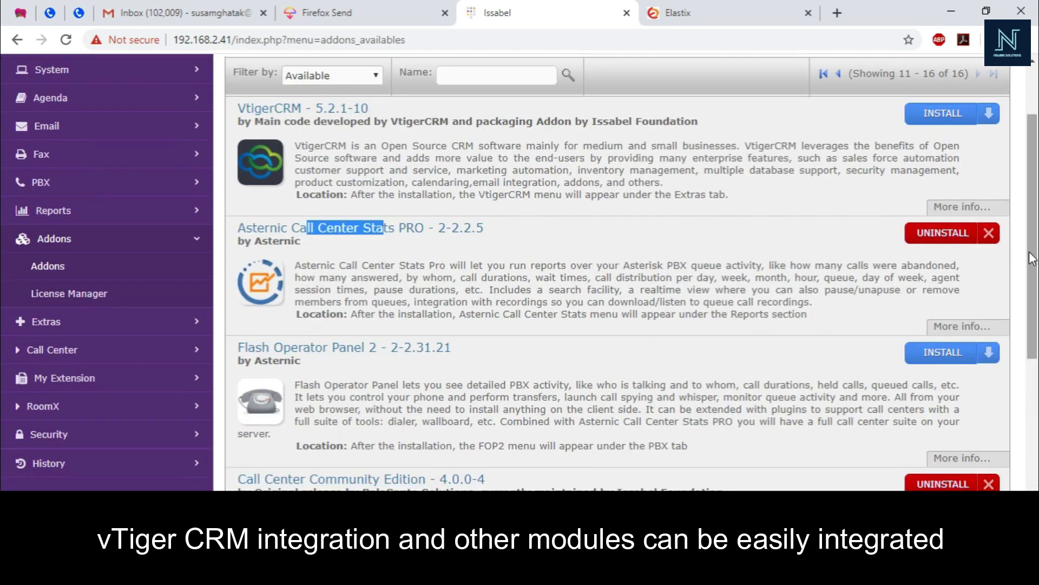
drag(1034, 257, 1035, 443)
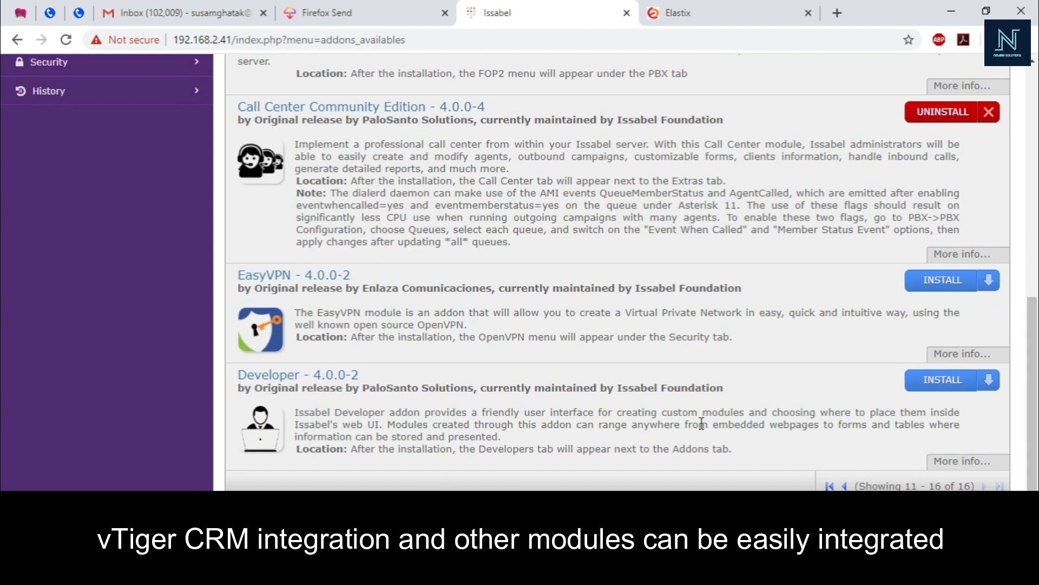
drag(366, 274, 244, 271)
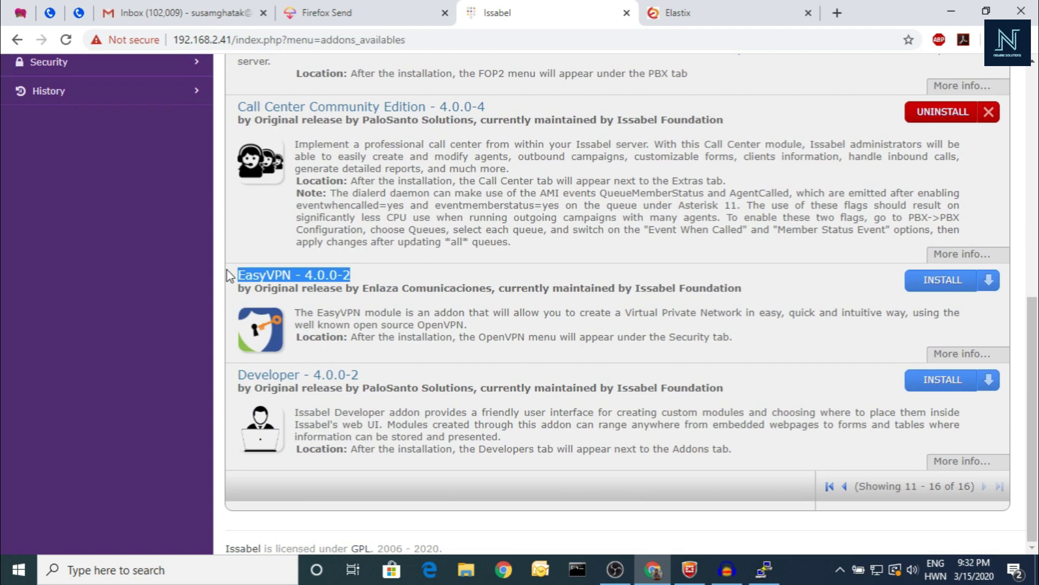
- Expand the History section, then bring the root PuTTY terminal forward
click(122, 93)
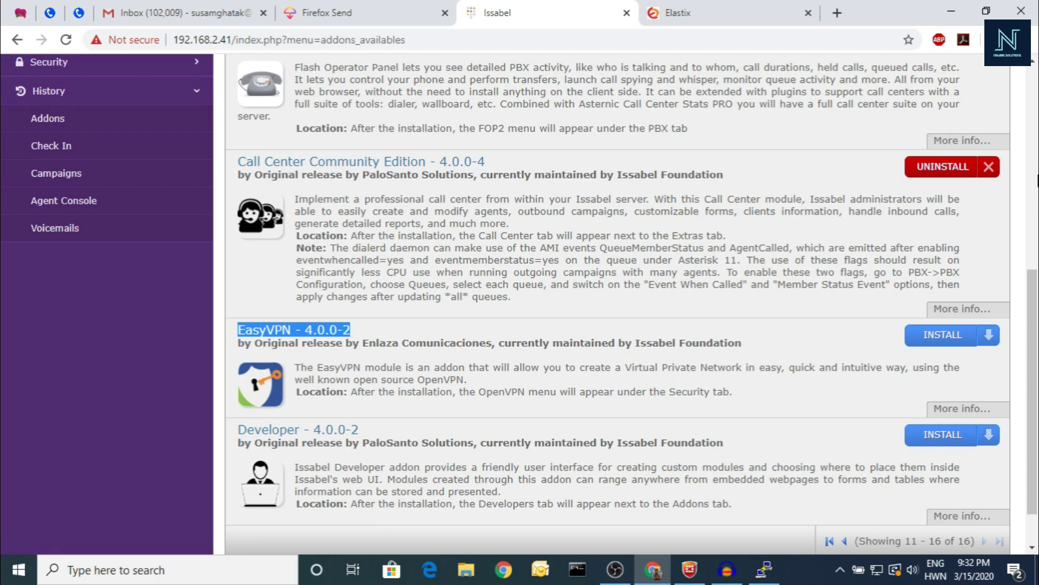
drag(1033, 306, 1035, 235)
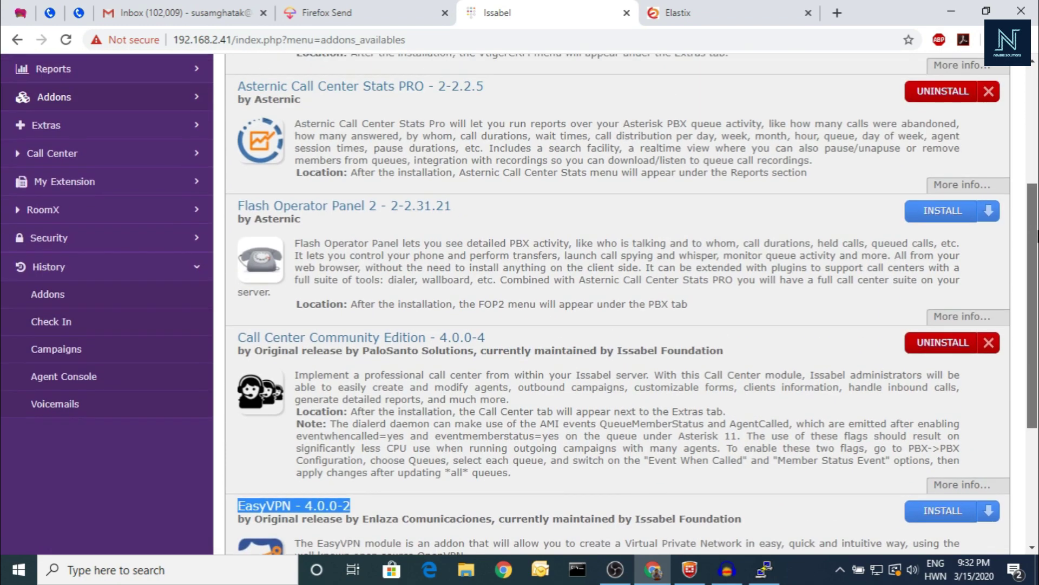
click(773, 581)
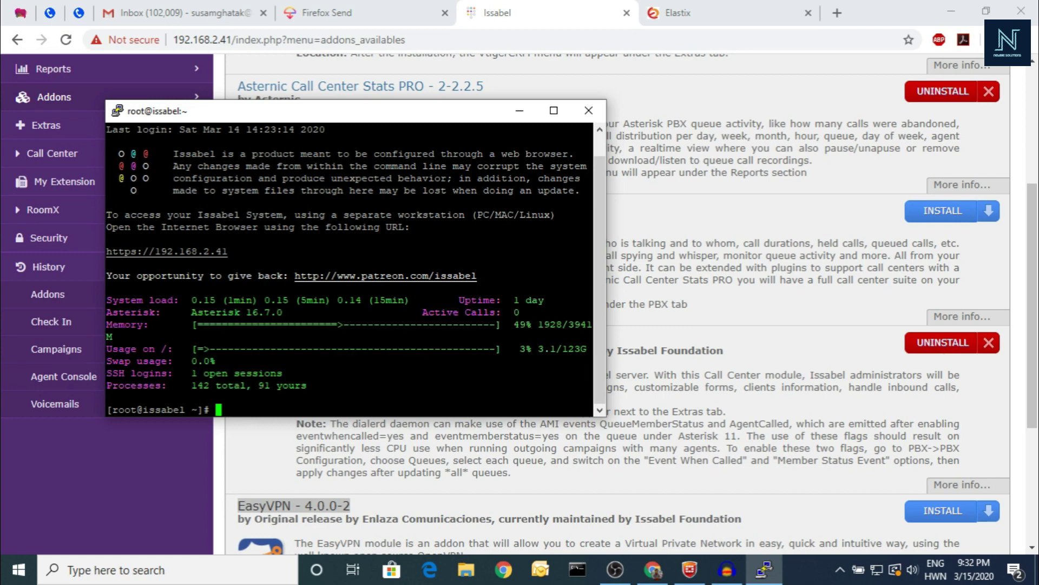
- Attach to the Asterisk 16.7.0 console with asterisk -rvvvvv
text(asterisk -rvvvvv)
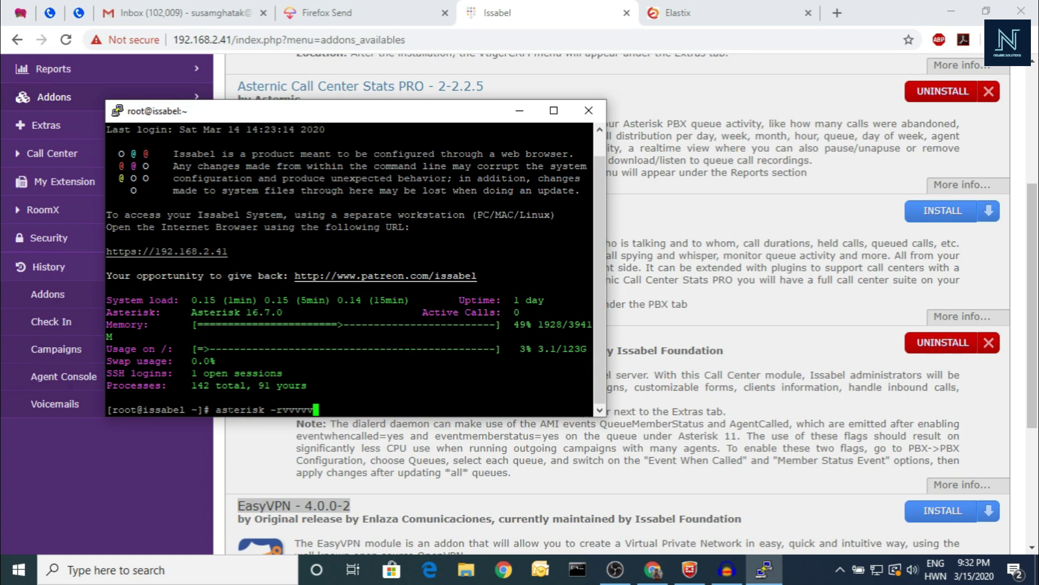
key(Return)
drag(277, 398, 230, 399)
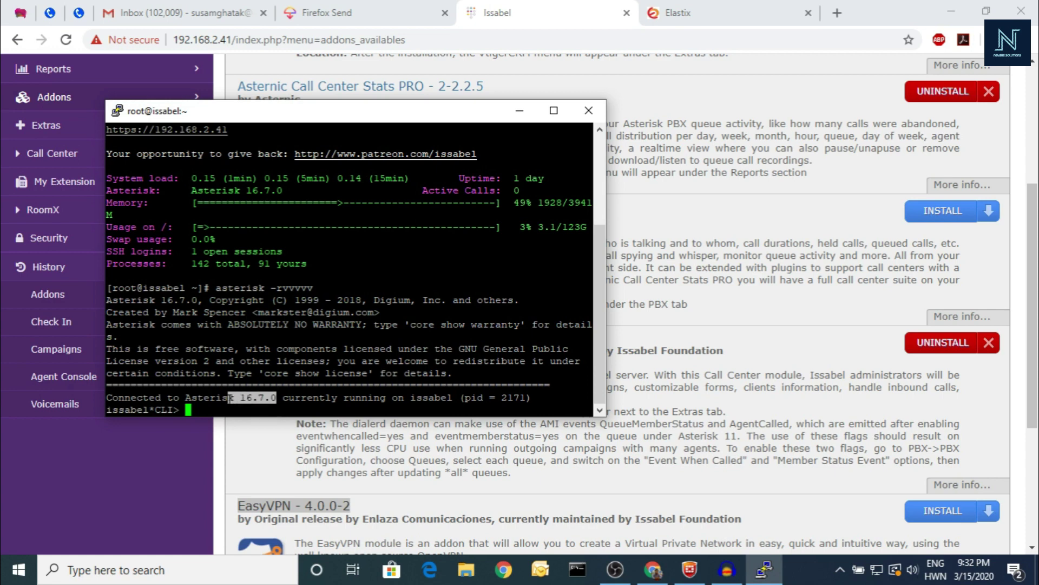